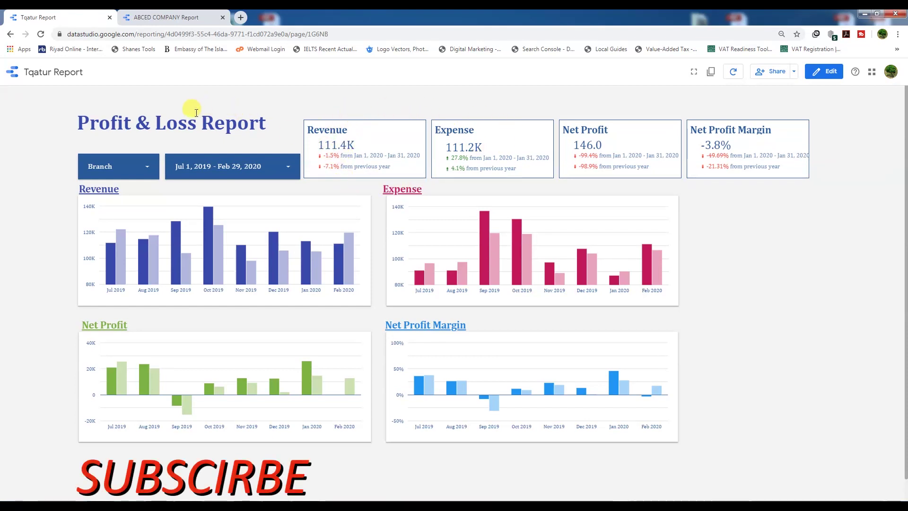
# Step: In the ABCED COMPANY Report, enter edit mode and add a scorecard beside the date filter showing the Revenue metric
pyautogui.click(166, 18)
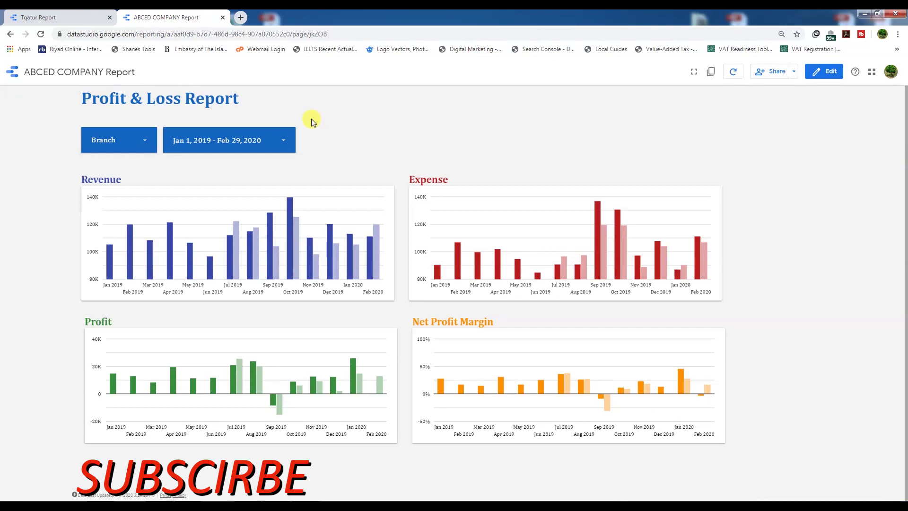
pyautogui.click(825, 76)
pyautogui.click(127, 94)
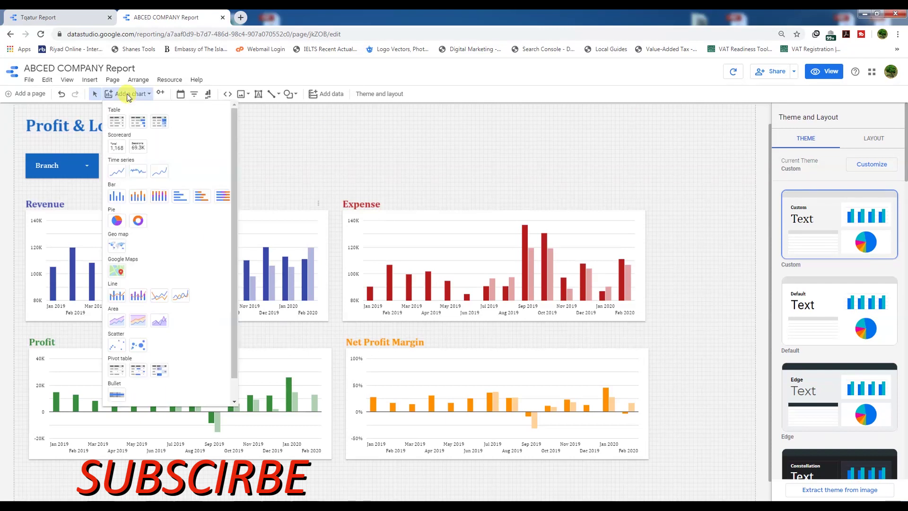
pyautogui.click(116, 152)
pyautogui.moveTo(257, 144); pyautogui.dragTo(349, 176)
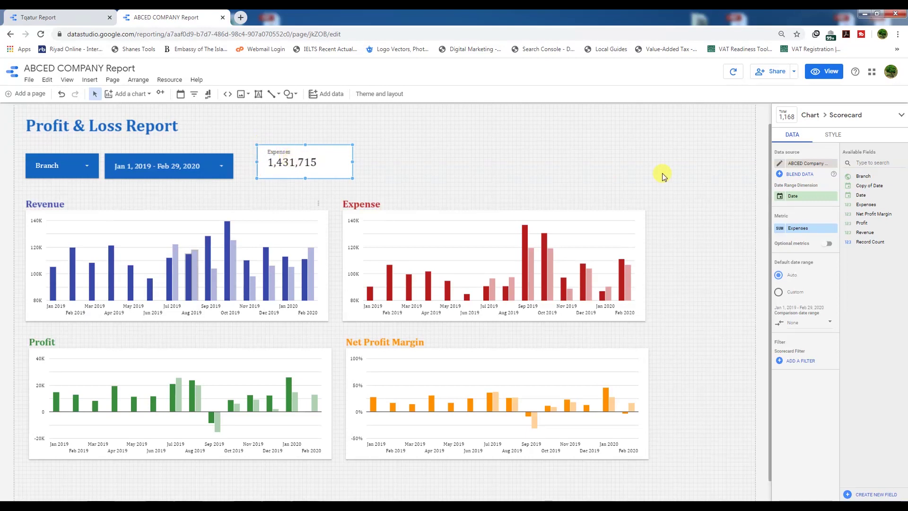
pyautogui.moveTo(873, 235); pyautogui.dragTo(803, 235)
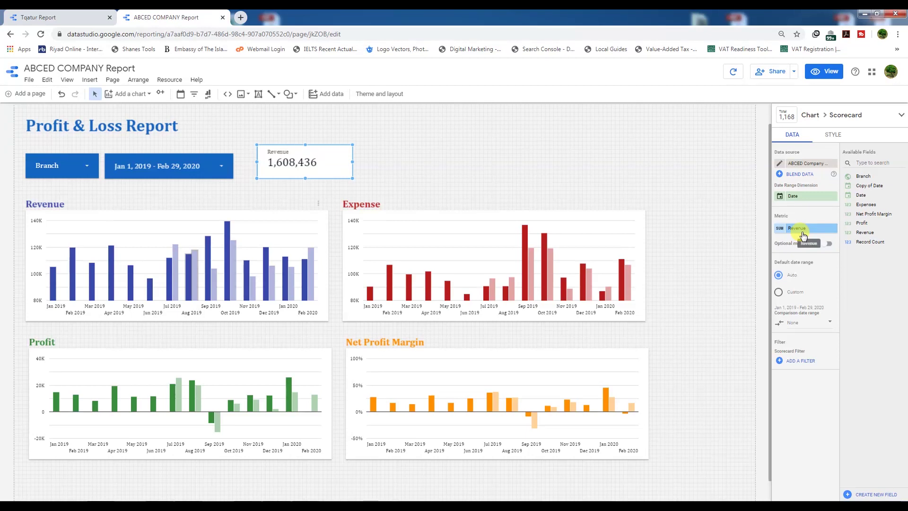
# Step: Give the Revenue scorecard a custom date range from February 1 to February 29, 2020
pyautogui.click(778, 293)
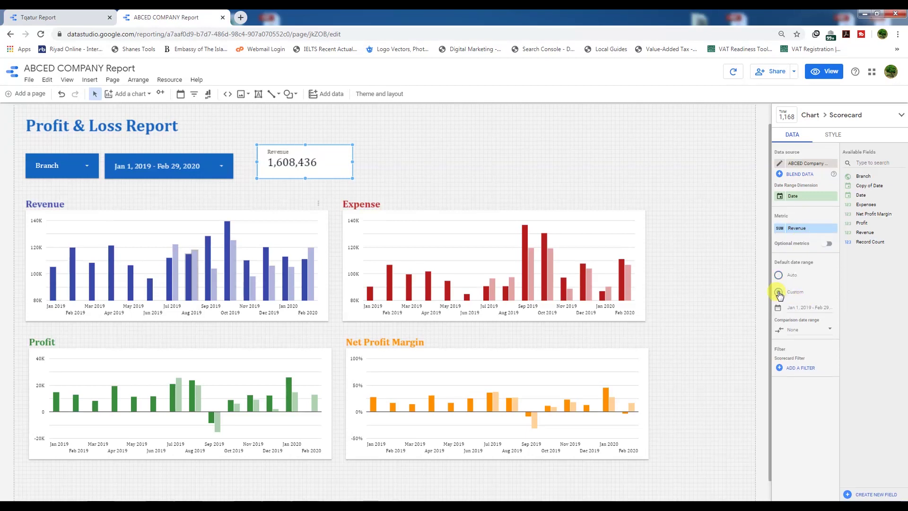
pyautogui.click(803, 312)
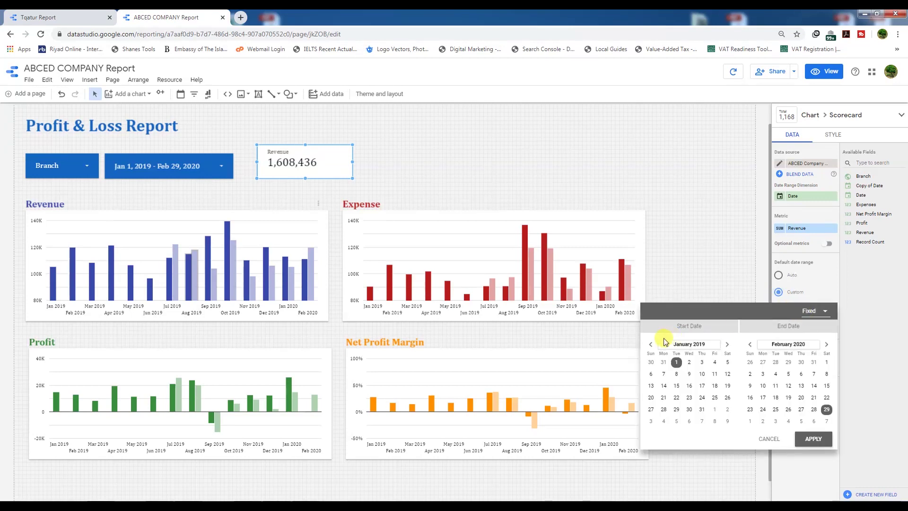
pyautogui.click(684, 345)
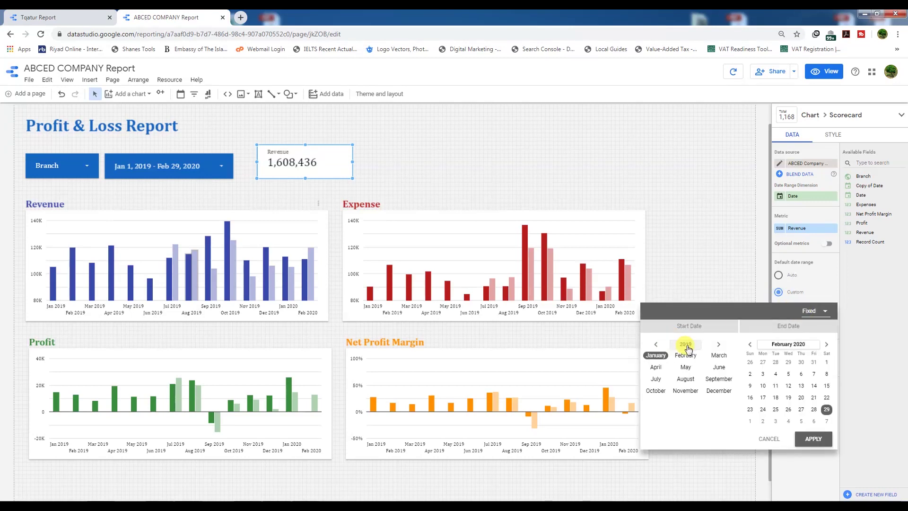
pyautogui.click(686, 345)
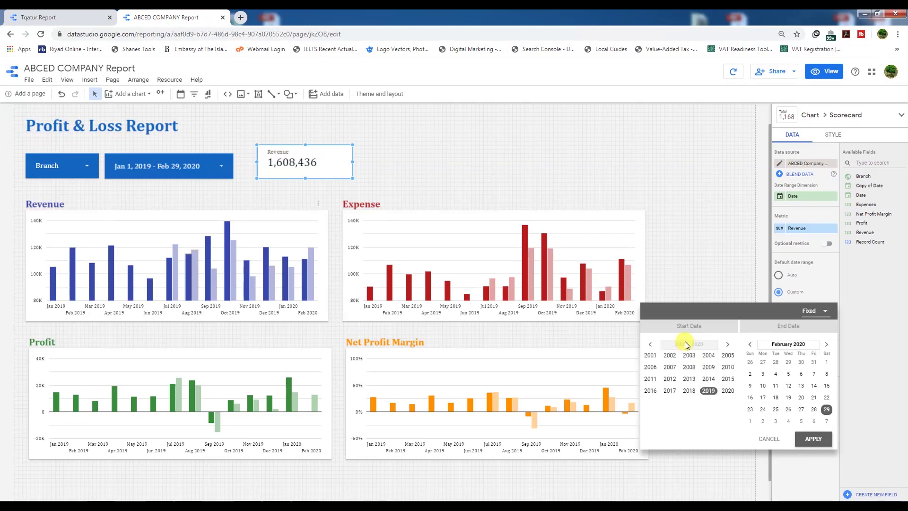
pyautogui.click(728, 390)
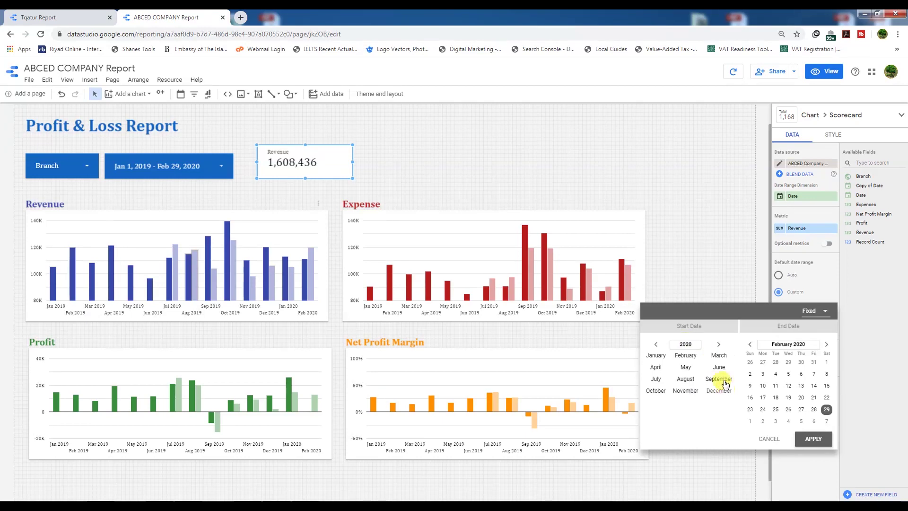
pyautogui.click(687, 356)
pyautogui.click(727, 363)
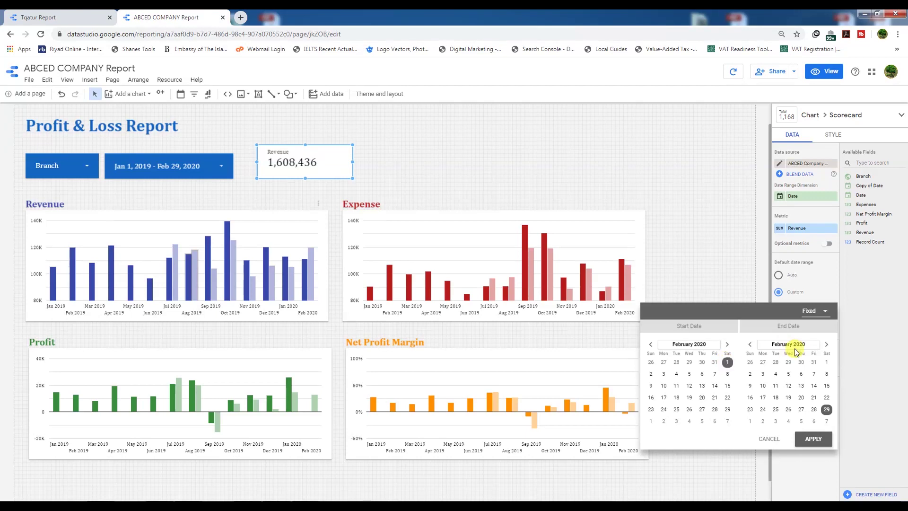
pyautogui.click(816, 437)
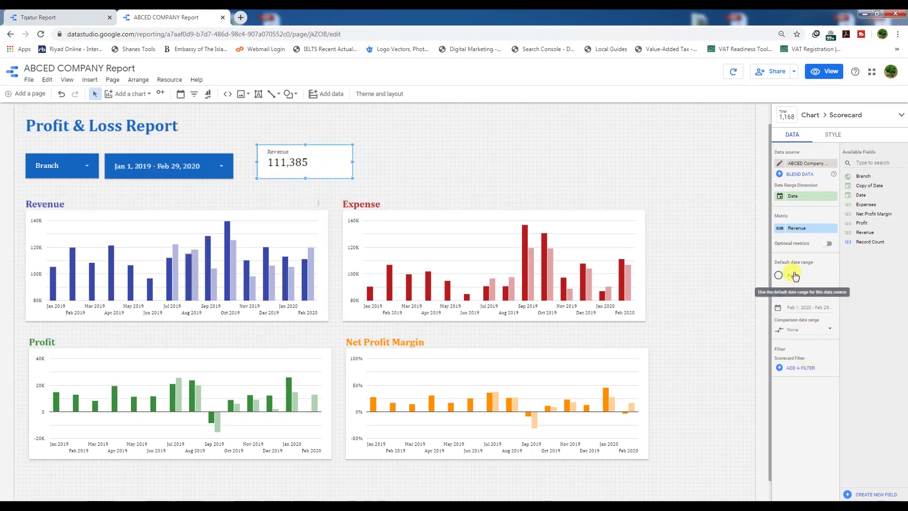
# Step: Style the Revenue scorecard to show its primary metric in compact numbers and hide the metric name
pyautogui.click(834, 135)
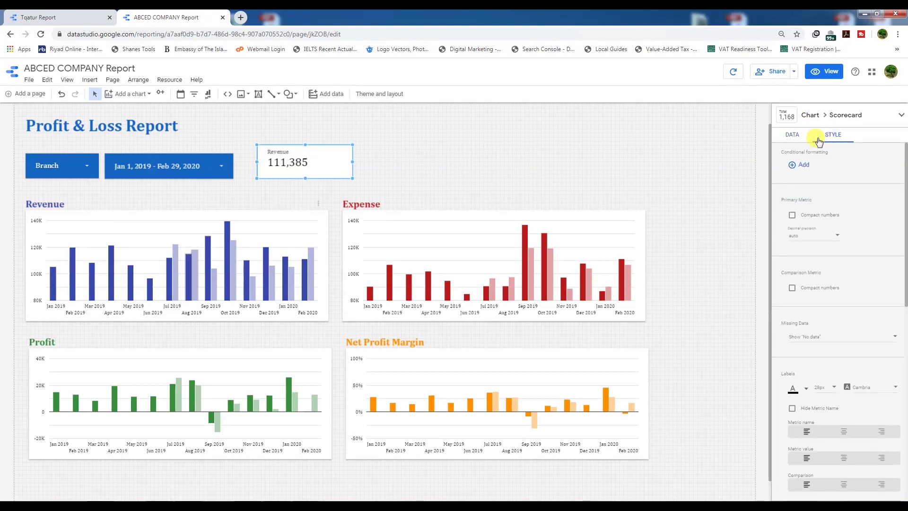
pyautogui.click(792, 215)
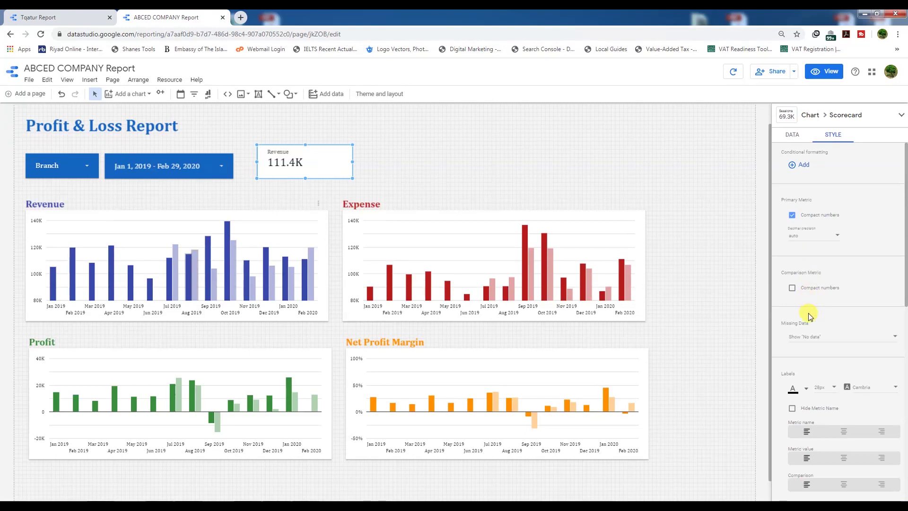
pyautogui.scroll(-1, 809, 315)
pyautogui.scroll(-1, 809, 317)
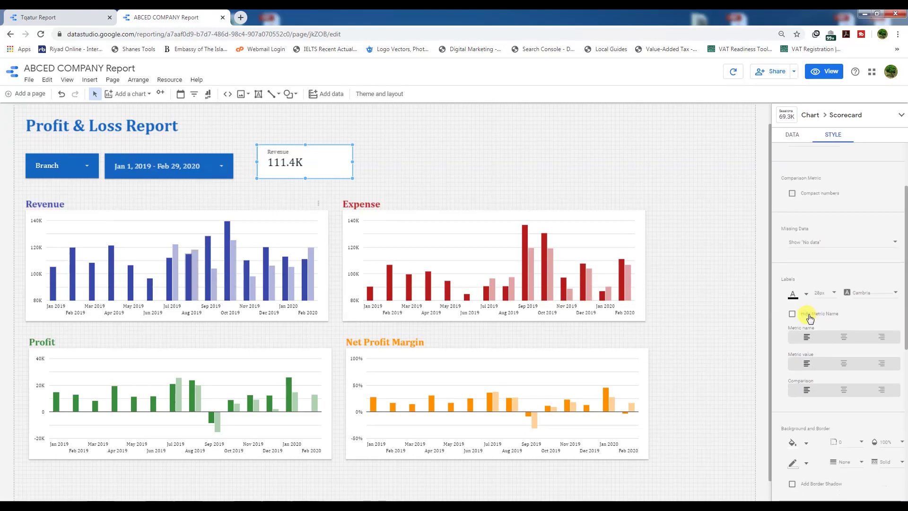
pyautogui.scroll(-3, 818, 350)
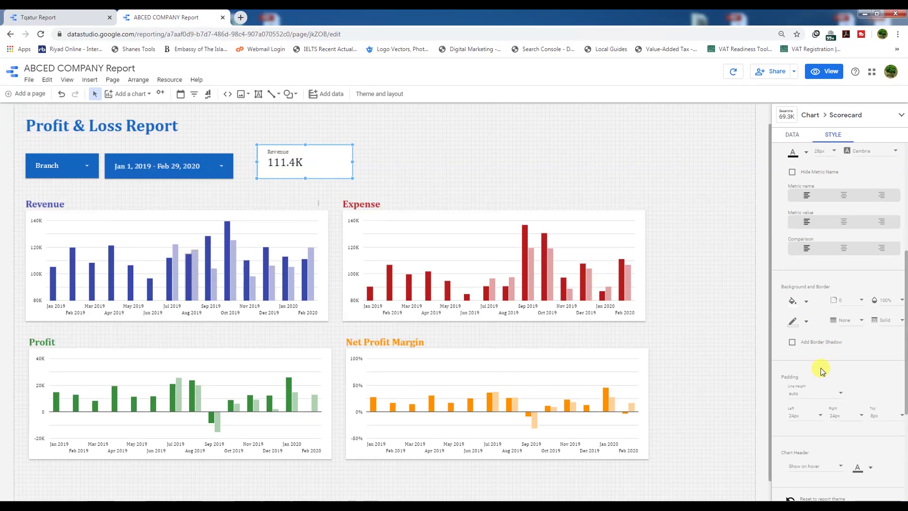
pyautogui.scroll(2, 814, 354)
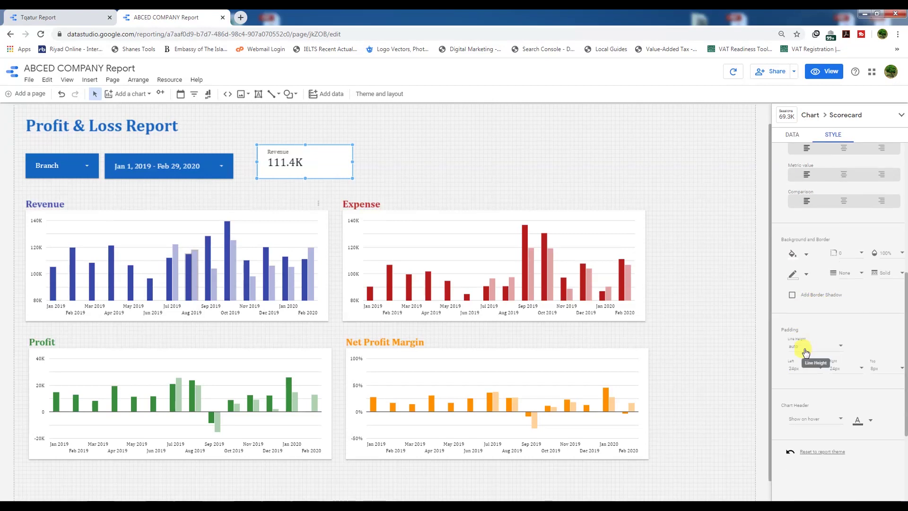
pyautogui.scroll(2, 806, 352)
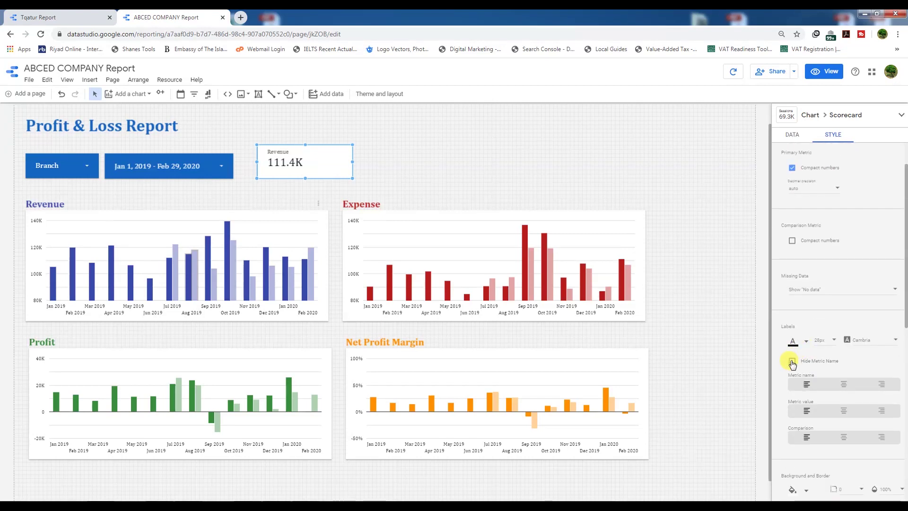
pyautogui.click(793, 362)
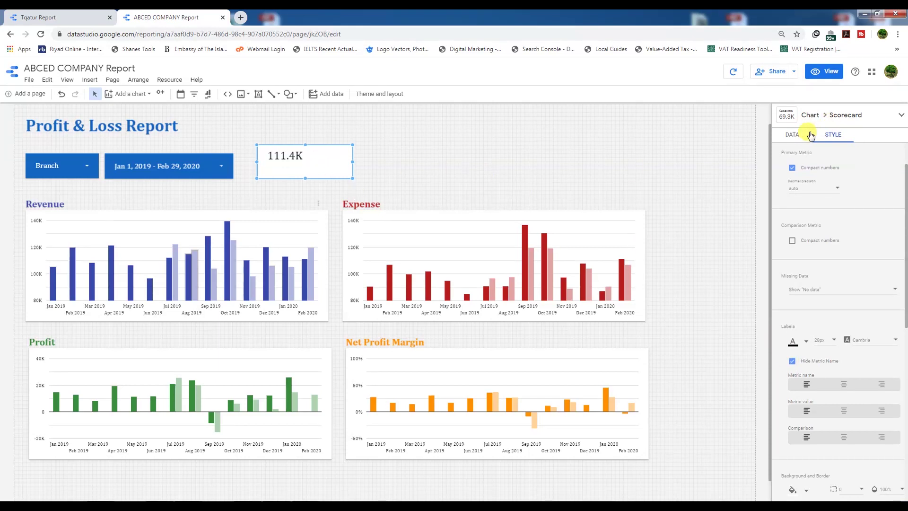
# Step: Set the Revenue scorecard's comparison date range to the previous period
pyautogui.click(791, 134)
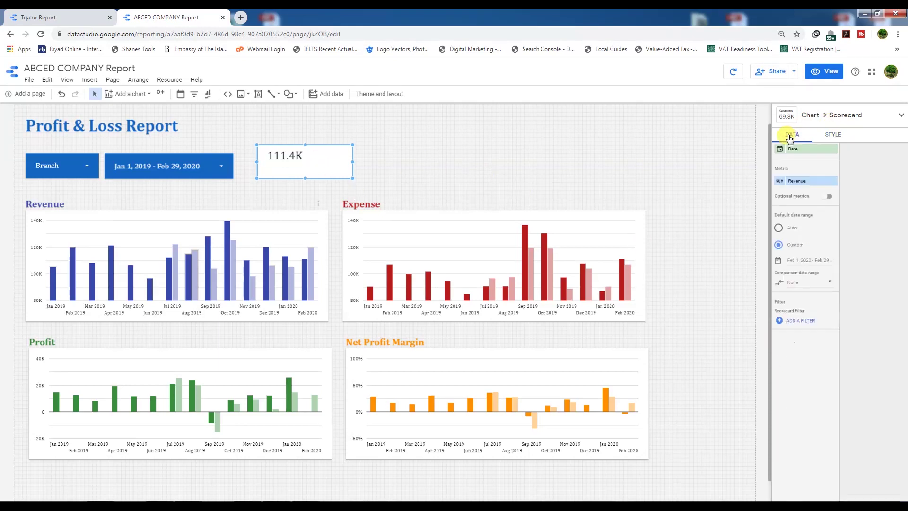
pyautogui.click(798, 284)
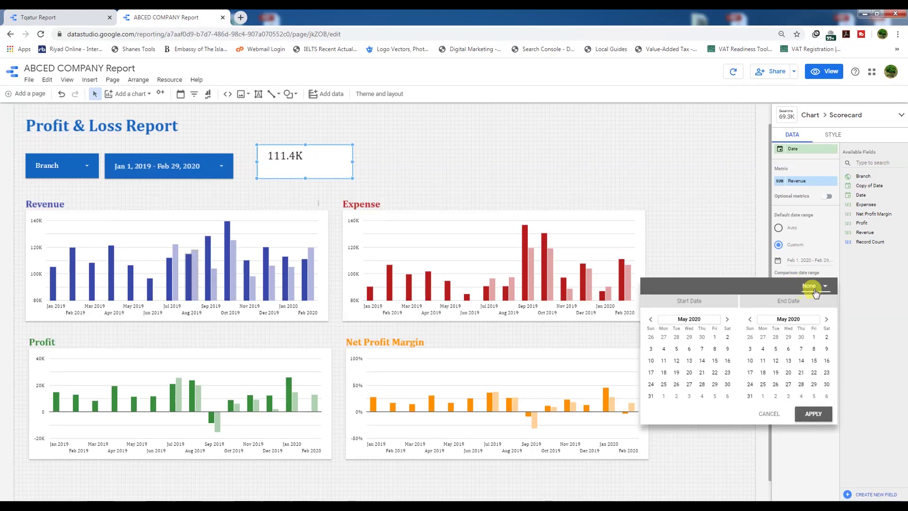
pyautogui.click(810, 286)
pyautogui.click(819, 245)
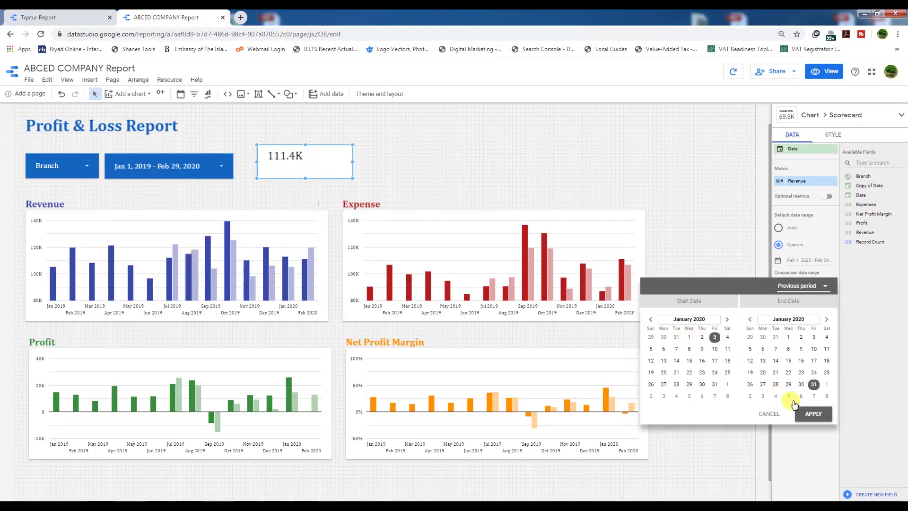
pyautogui.click(813, 413)
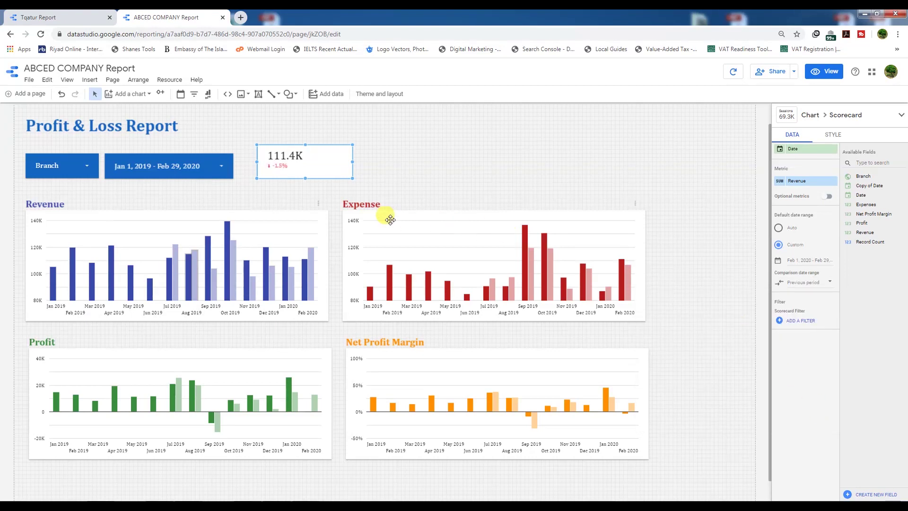
# Step: Show the scorecard's comparison label and shrink the card to fit closely around its text
pyautogui.click(833, 136)
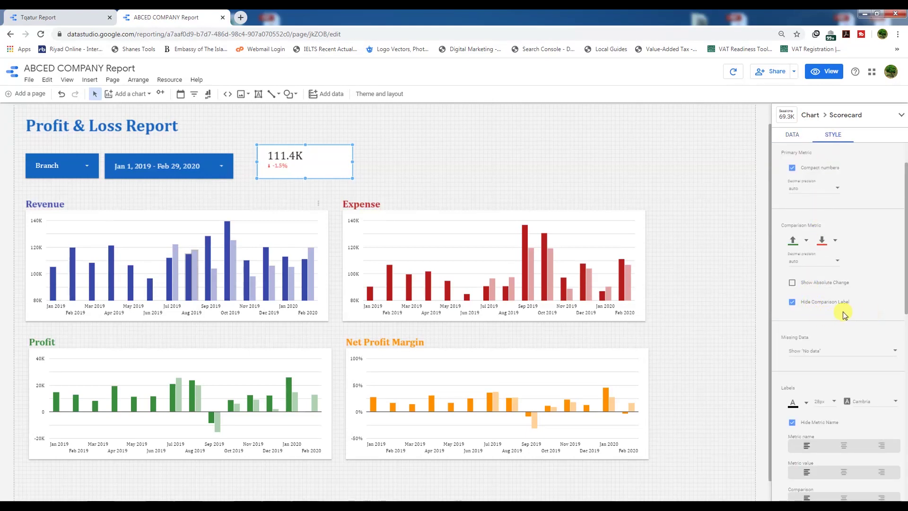
pyautogui.click(792, 303)
pyautogui.moveTo(304, 174); pyautogui.dragTo(307, 173)
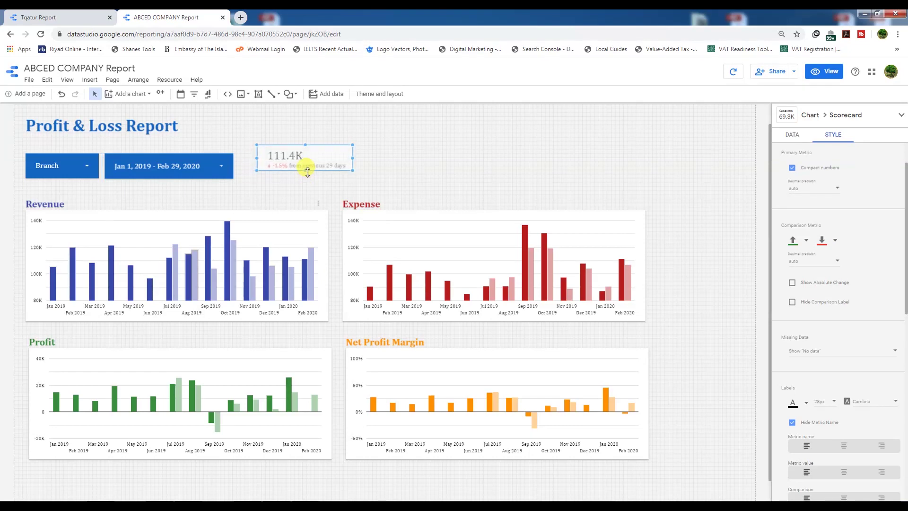
pyautogui.moveTo(349, 159); pyautogui.dragTo(349, 158)
pyautogui.moveTo(257, 158); pyautogui.dragTo(258, 158)
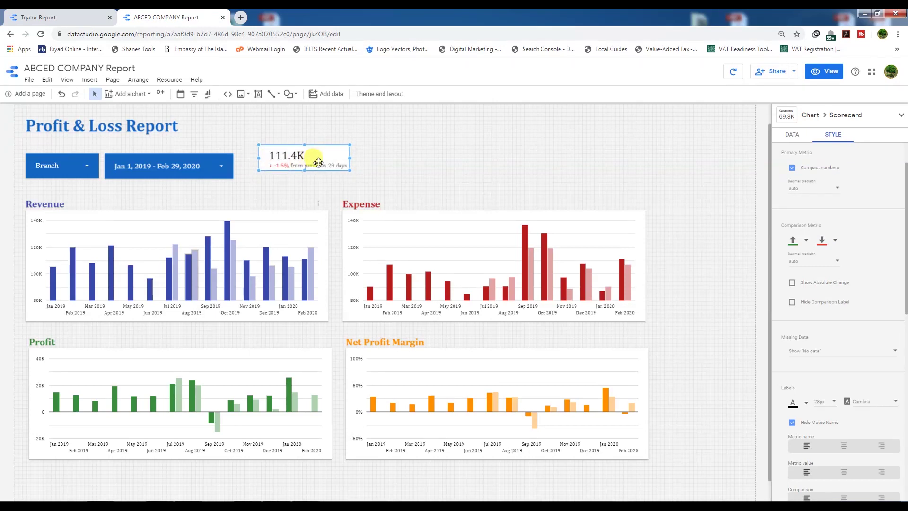
# Step: Duplicate the Revenue scorecard and set the copy's comparison date range to the previous year
pyautogui.hotkey('ctrl', 'd')
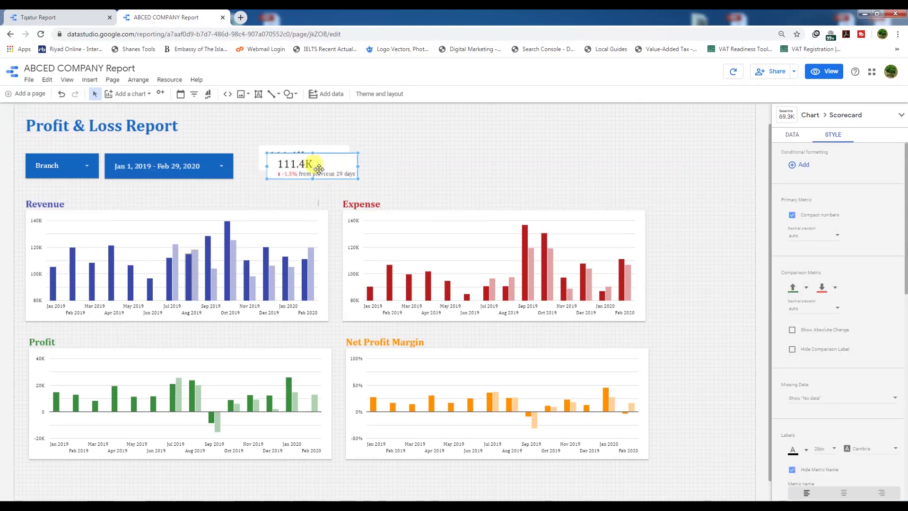
pyautogui.click(792, 135)
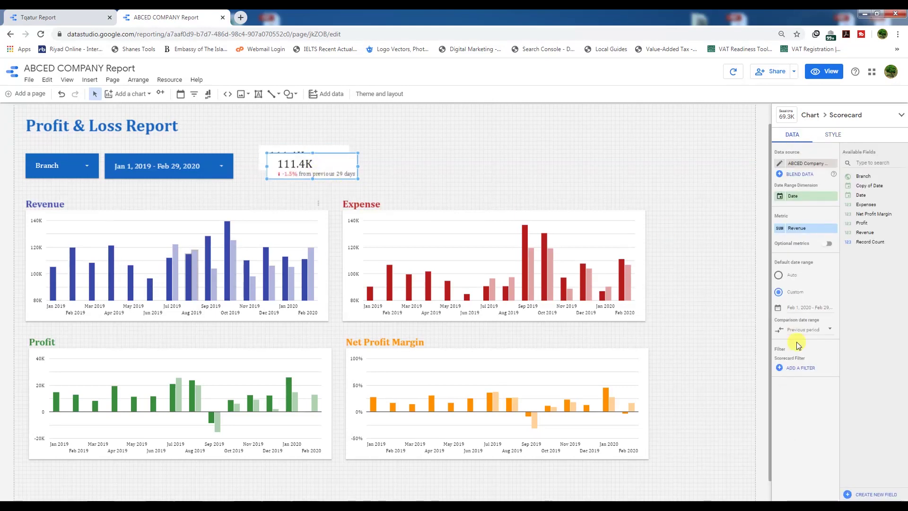
pyautogui.click(807, 330)
pyautogui.click(799, 331)
pyautogui.click(799, 352)
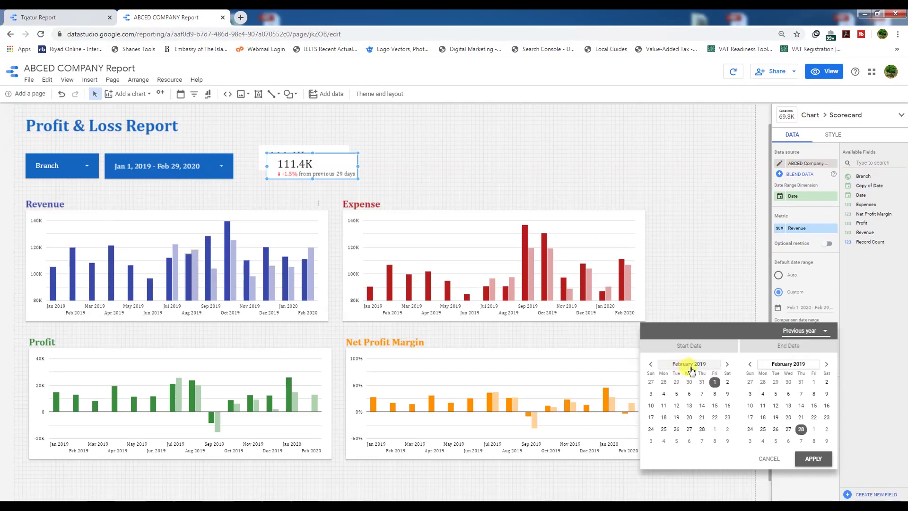
pyautogui.click(811, 459)
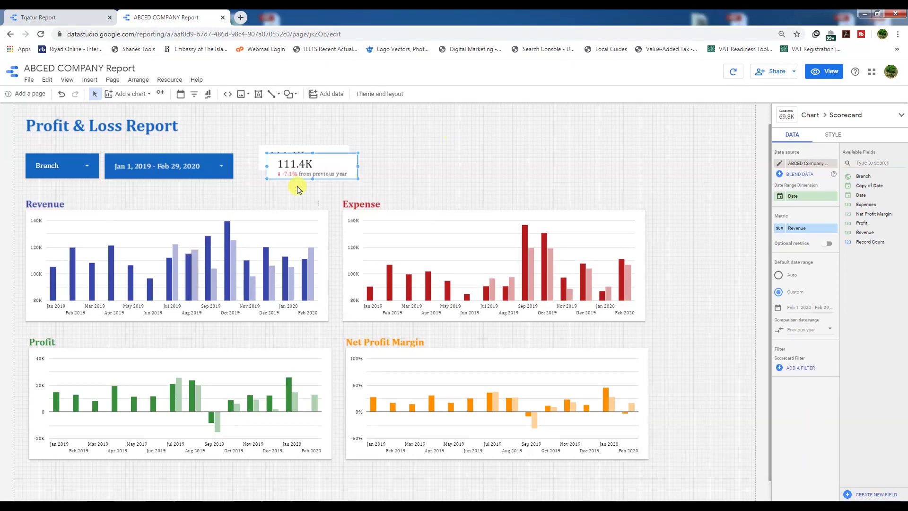
# Step: Align the copied scorecard's sides with the original and order it behind, leaving only its comparison line exposed below
pyautogui.moveTo(317, 163); pyautogui.dragTo(309, 163)
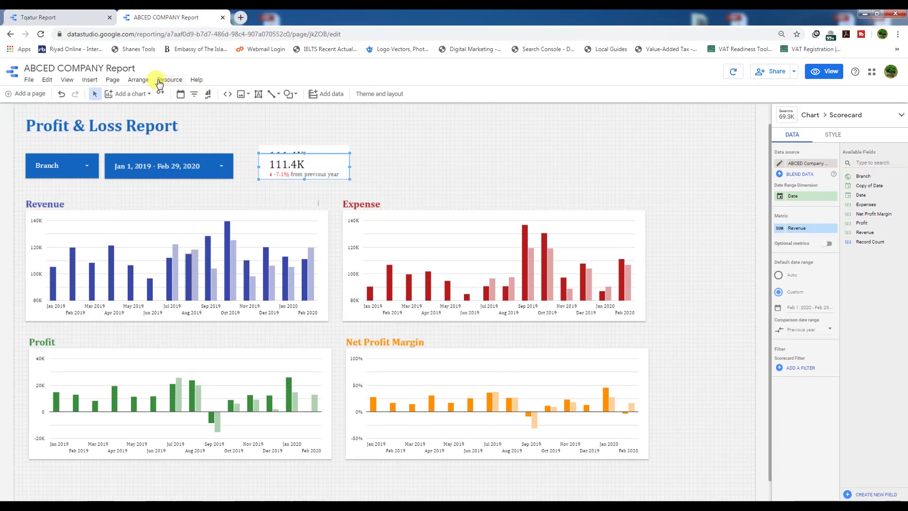
pyautogui.click(138, 80)
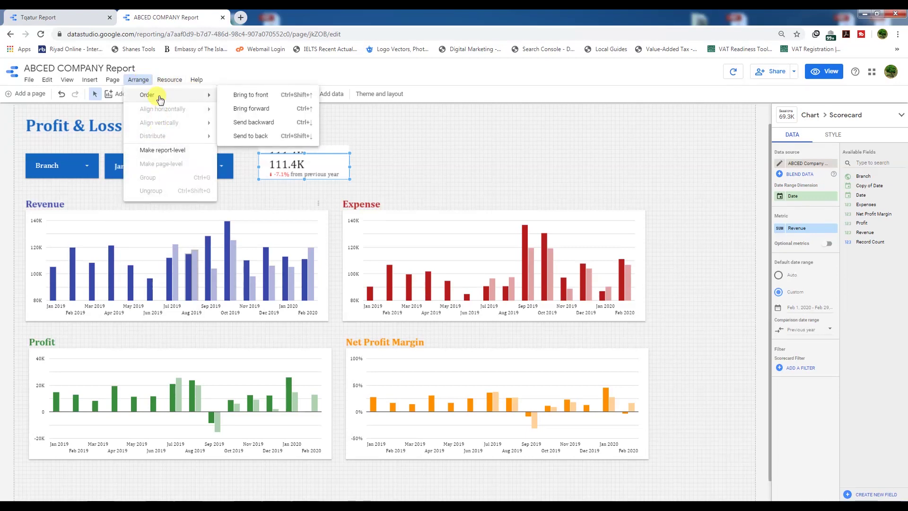
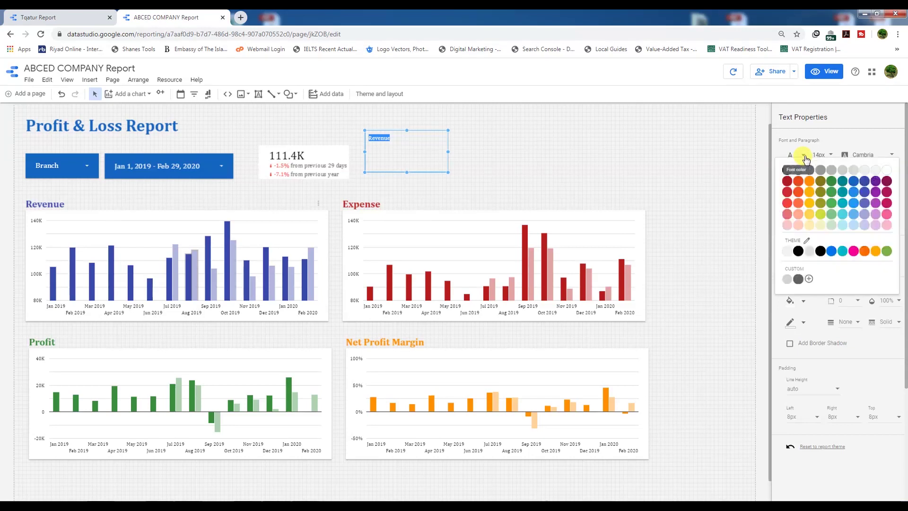
# Step: Format the "Revenue" text in the new text box as blue, 24px and bold
pyautogui.click(854, 185)
pyautogui.click(827, 157)
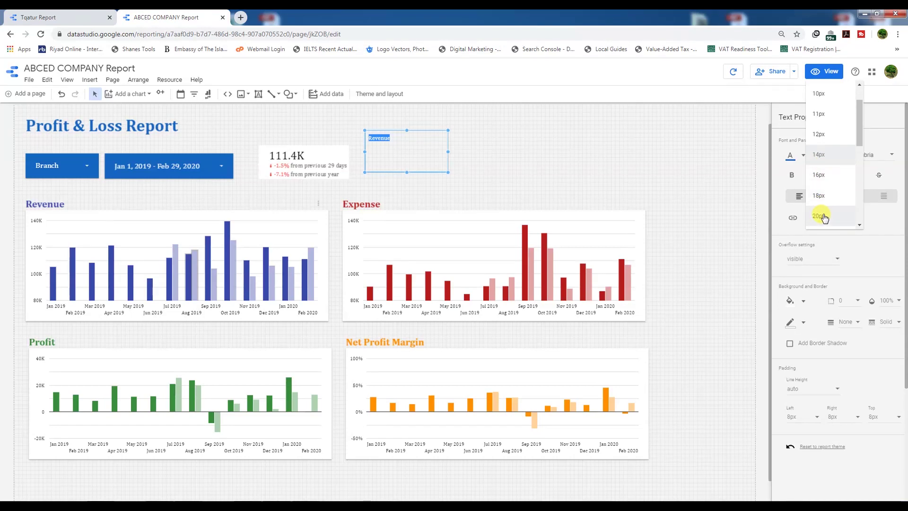
pyautogui.scroll(-2, 823, 217)
pyautogui.click(819, 190)
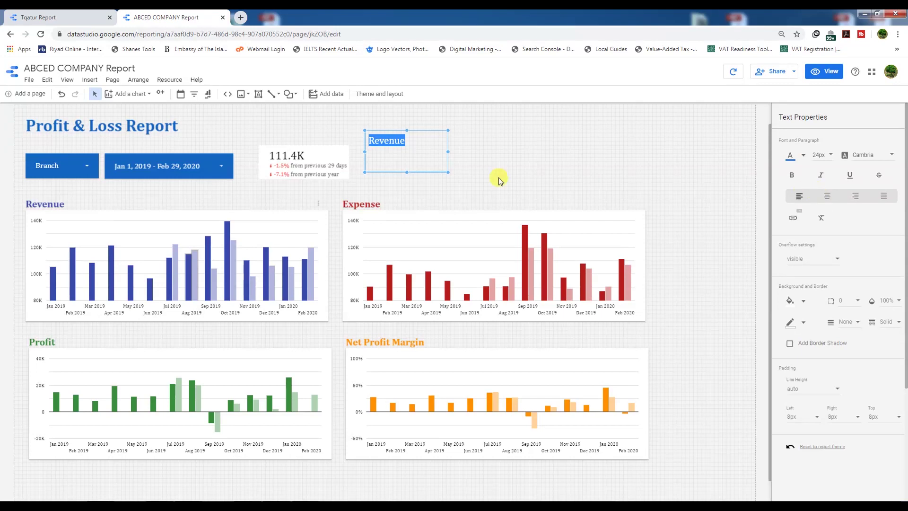
pyautogui.click(792, 177)
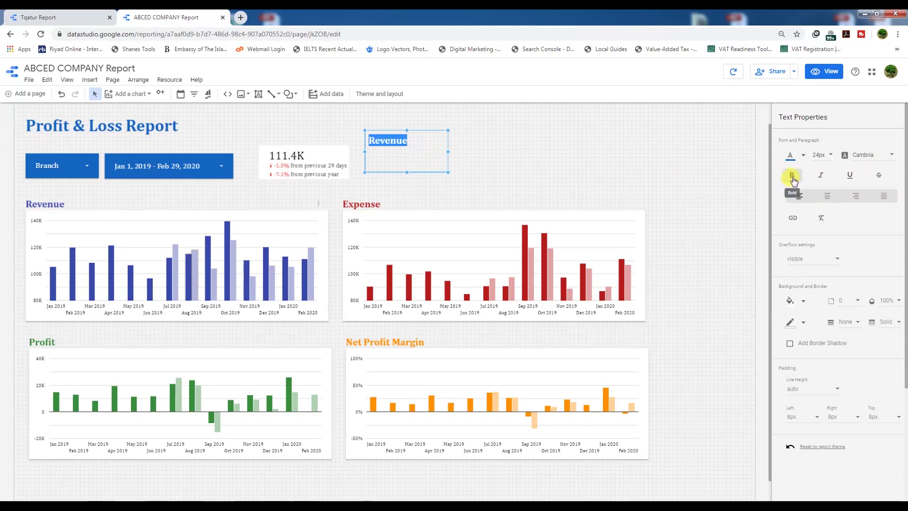
# Step: Give the new Revenue text box a white background and a blue border
pyautogui.click(804, 302)
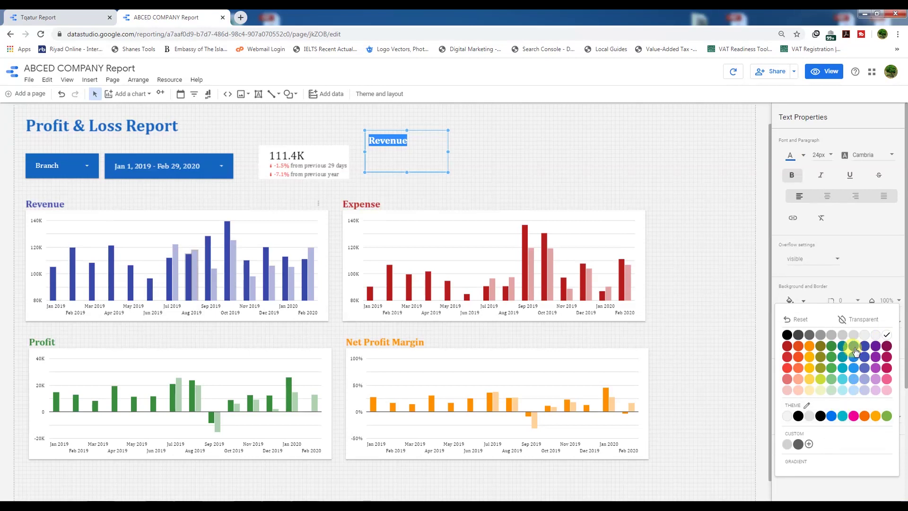
pyautogui.click(887, 336)
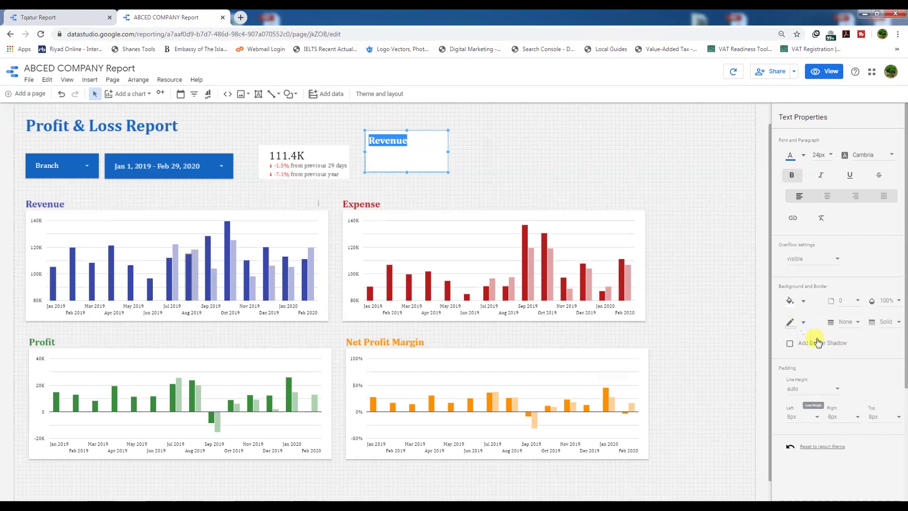
pyautogui.click(804, 322)
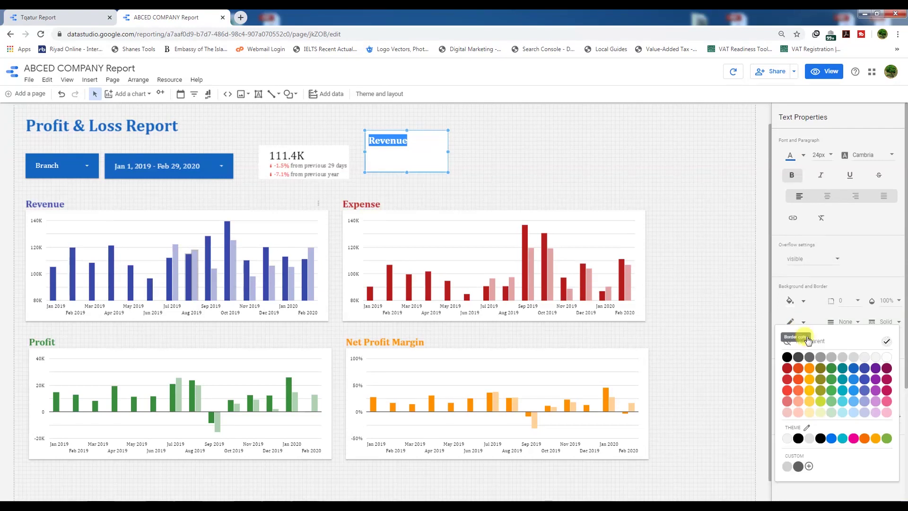
pyautogui.click(857, 368)
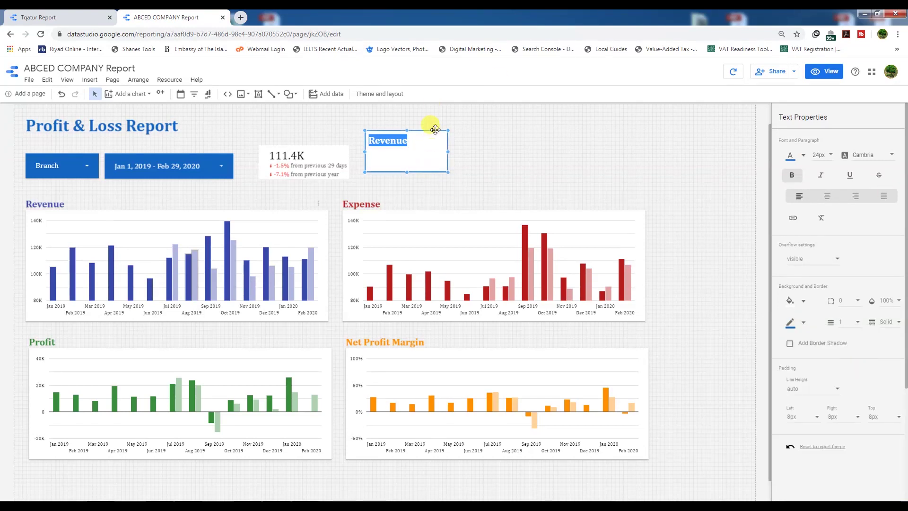
# Step: Move the Revenue text box over the two scorecards and resize it to cover them
pyautogui.click(462, 140)
pyautogui.click(421, 132)
pyautogui.moveTo(422, 132); pyautogui.dragTo(352, 159)
pyautogui.moveTo(305, 179); pyautogui.dragTo(305, 182)
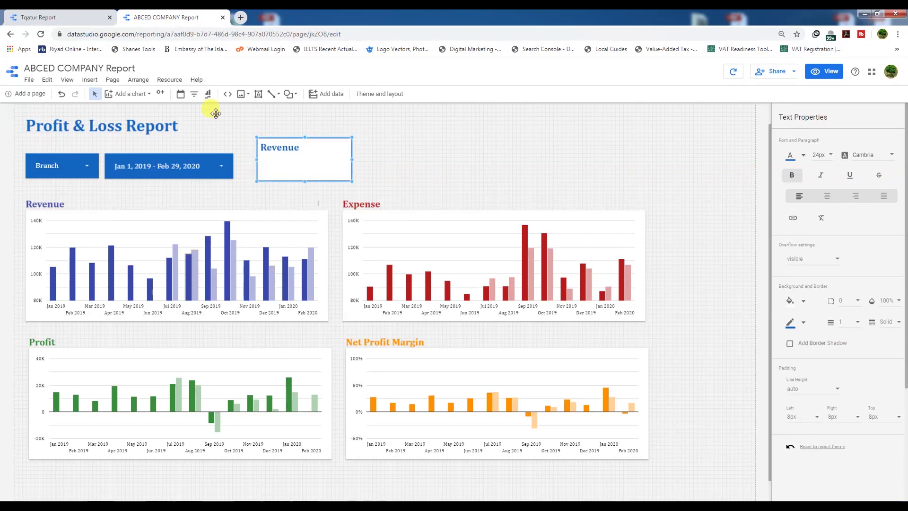
# Step: Order the Revenue text box behind the scorecards and extend its upper edge so the title sits above the figure
pyautogui.click(138, 79)
pyautogui.moveTo(196, 93)
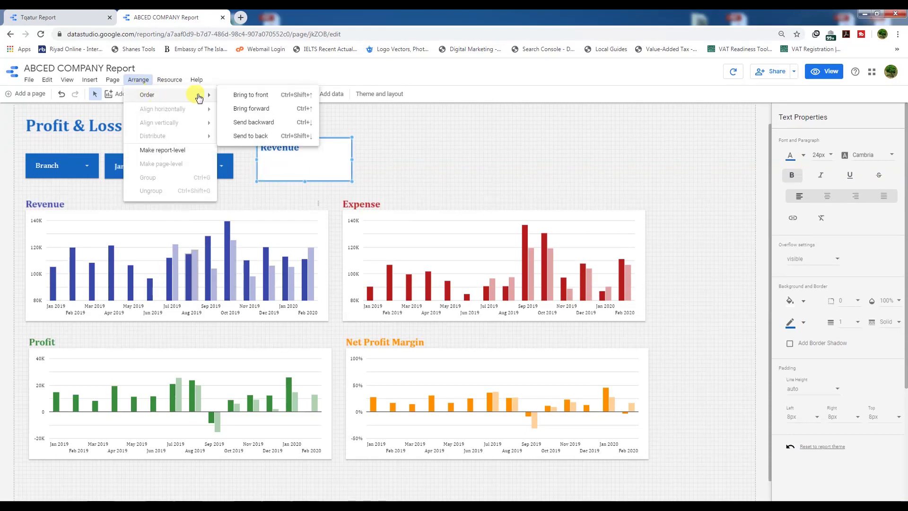
pyautogui.click(245, 124)
pyautogui.moveTo(304, 136); pyautogui.dragTo(304, 126)
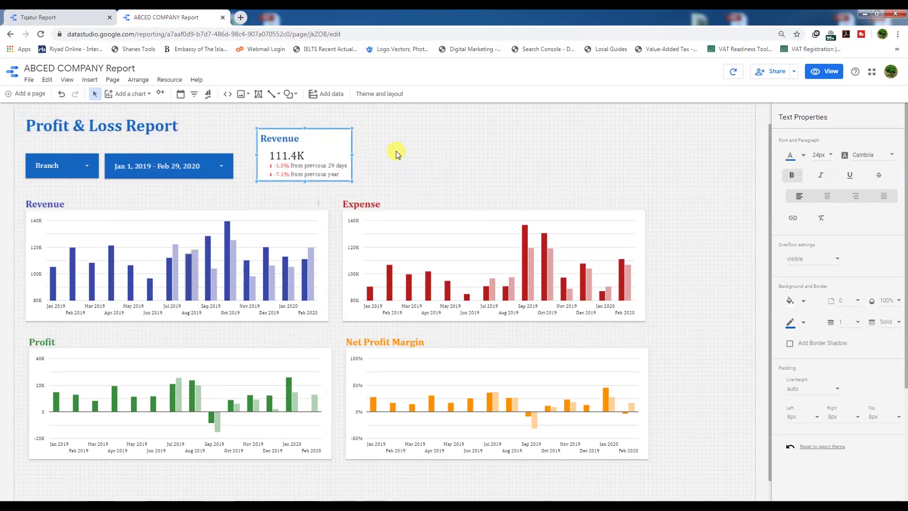
# Step: Select the Revenue text box with both scorecards and shift them together to sit beside the date range control
pyautogui.click(295, 155)
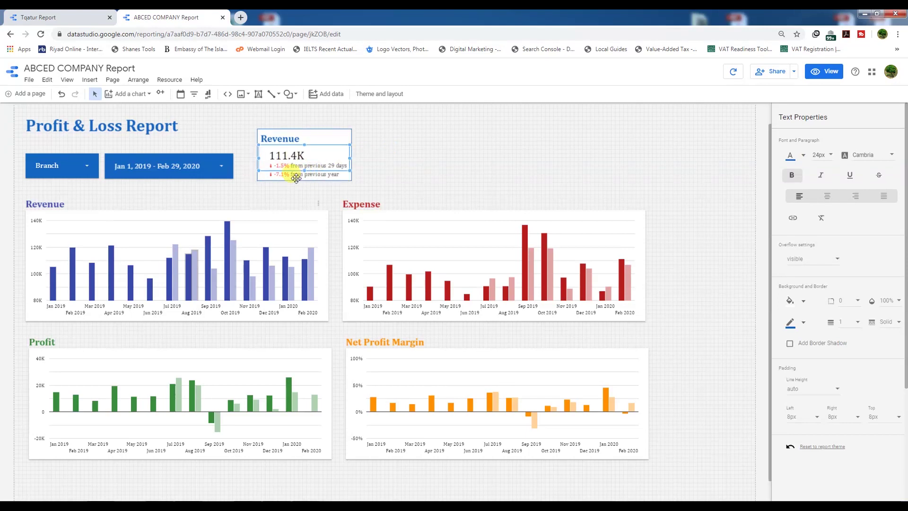
pyautogui.click(297, 178)
pyautogui.click(365, 183)
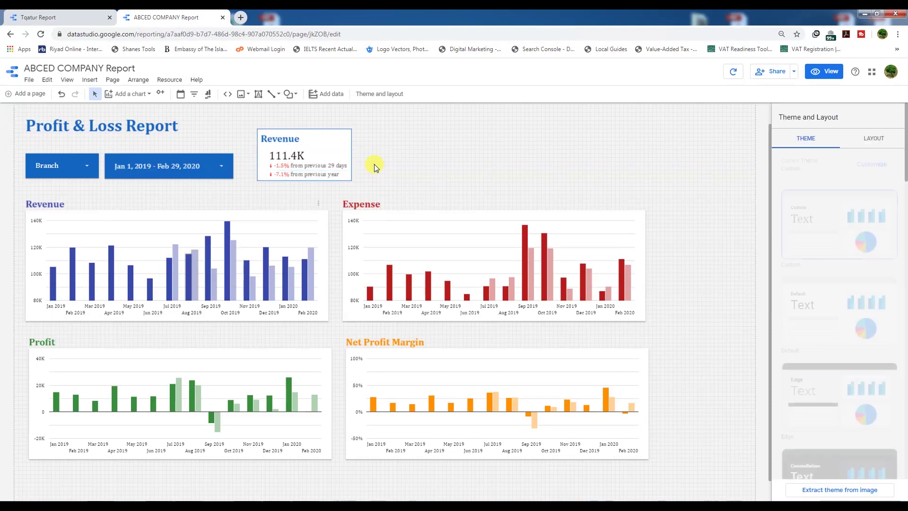
pyautogui.moveTo(246, 124); pyautogui.dragTo(297, 200)
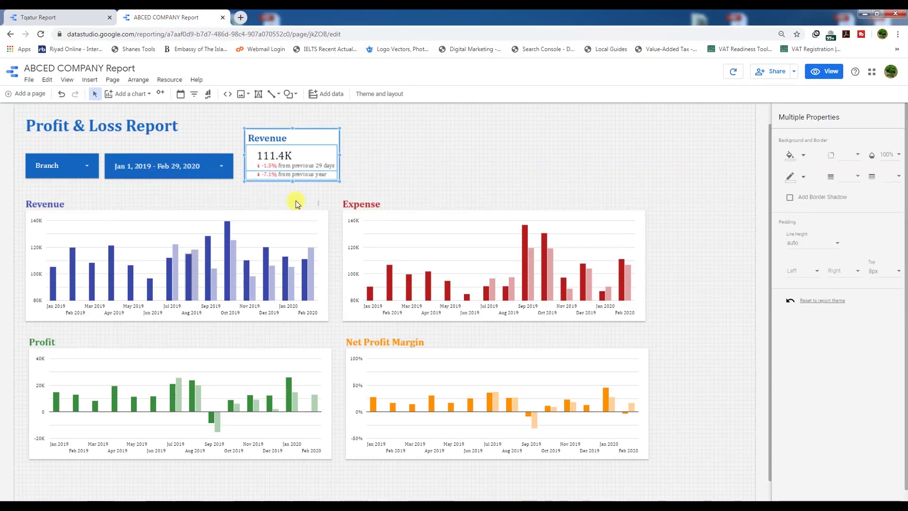
pyautogui.hotkey('shift', 'Left')
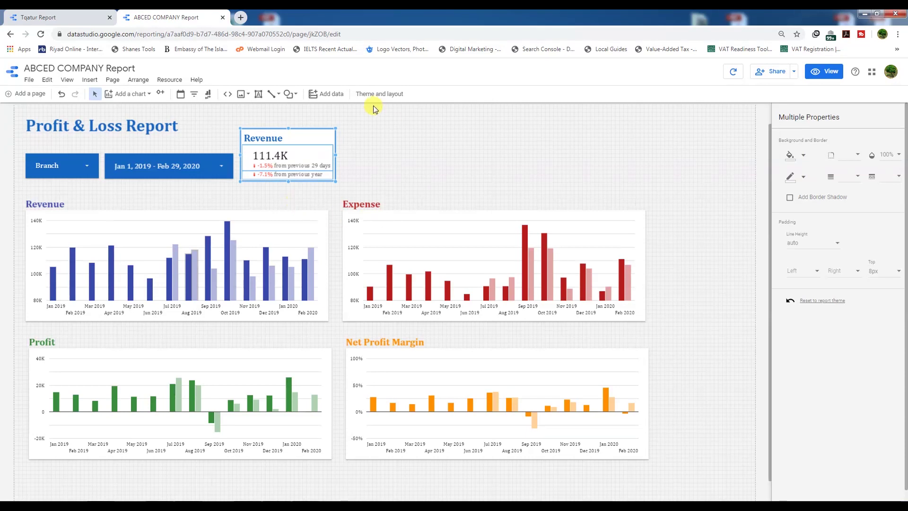
# Step: Duplicate the complete Revenue card three times and place the copies side by side in a row after the original
pyautogui.hotkey('ctrl', 'd')
pyautogui.moveTo(330, 134); pyautogui.dragTo(425, 131)
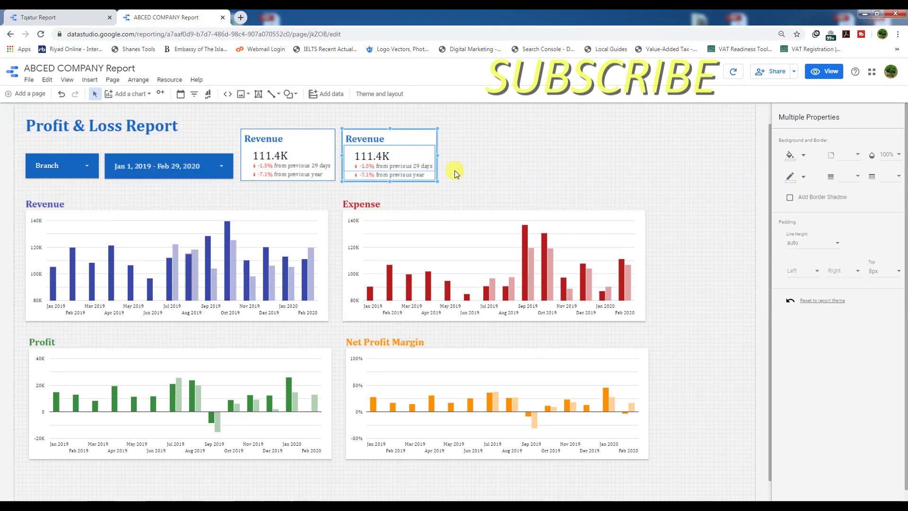
pyautogui.hotkey('ctrl', 'd')
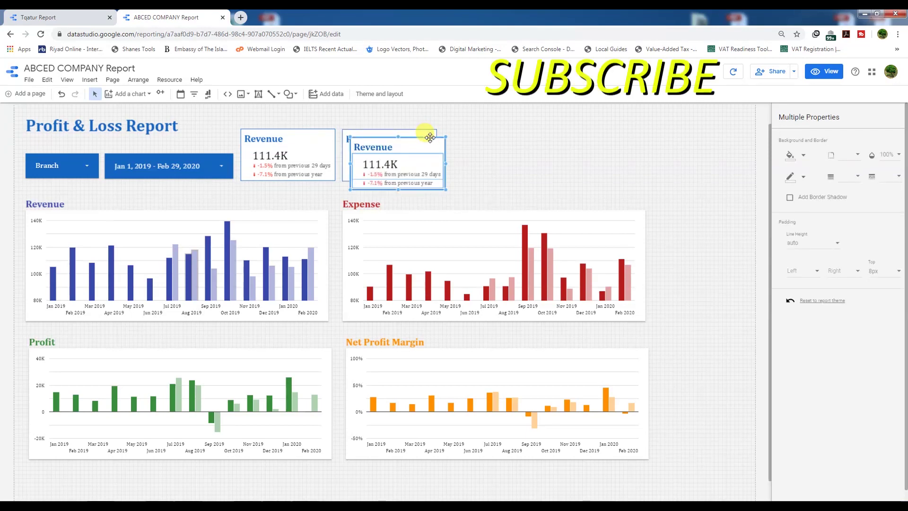
pyautogui.moveTo(500, 134); pyautogui.dragTo(523, 152)
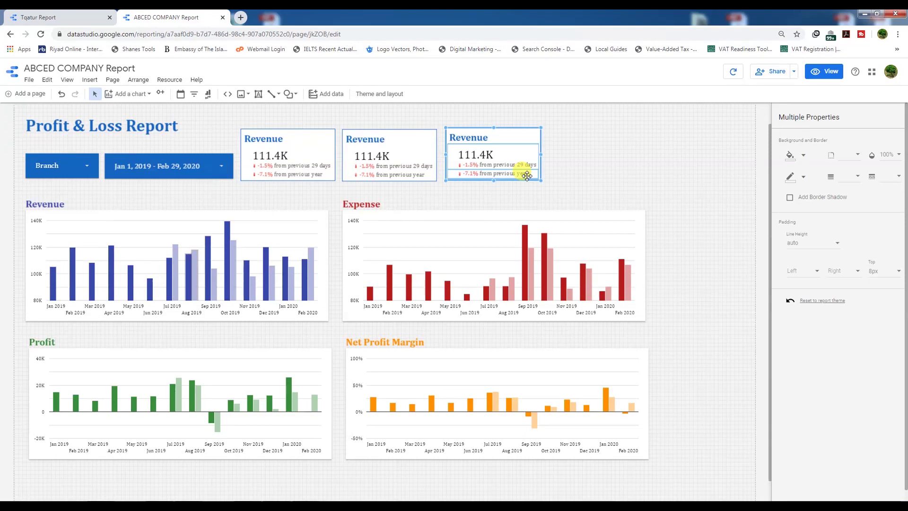
pyautogui.hotkey('ctrl', 'd')
pyautogui.moveTo(541, 132); pyautogui.dragTo(638, 131)
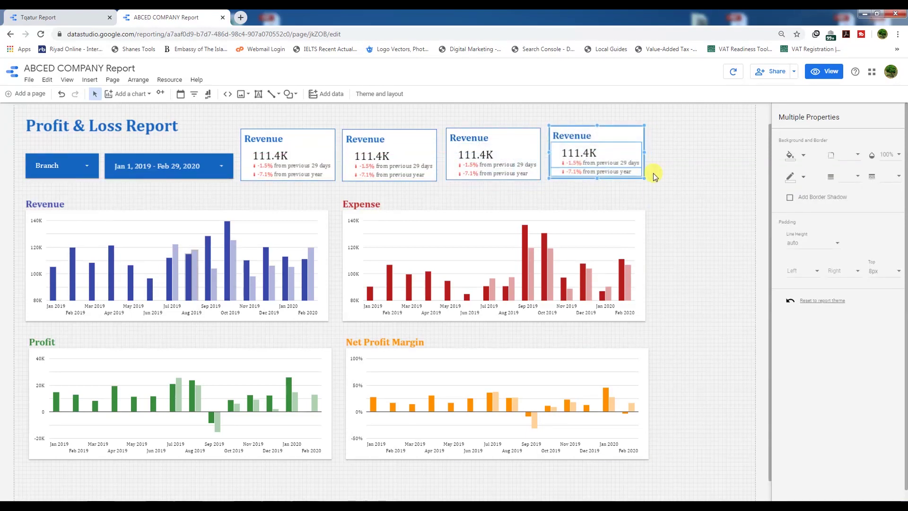
# Step: Align the third and fourth cards vertically with the first two cards in the row
pyautogui.click(452, 176)
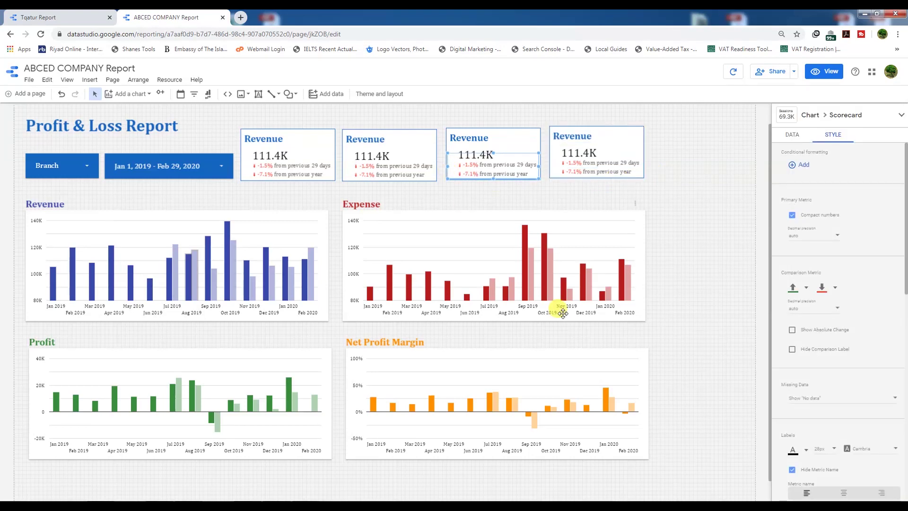
pyautogui.click(616, 183)
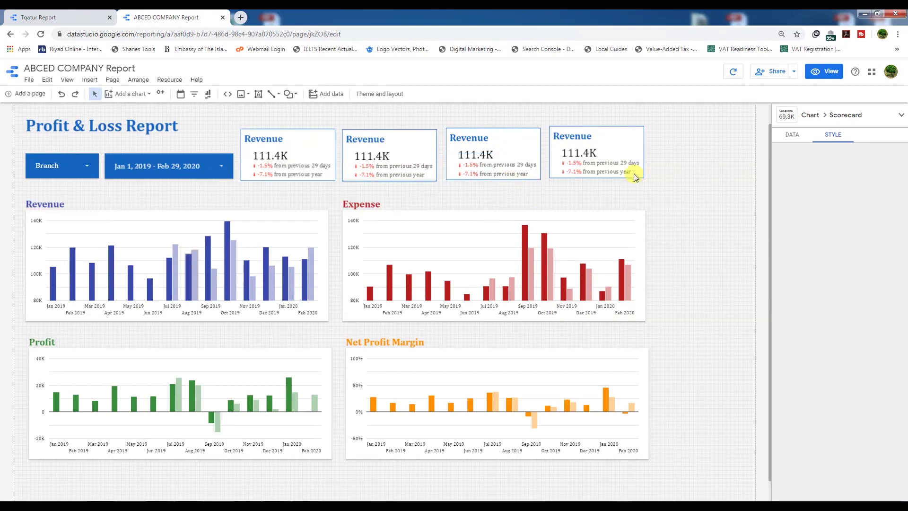
pyautogui.moveTo(676, 122); pyautogui.dragTo(569, 214)
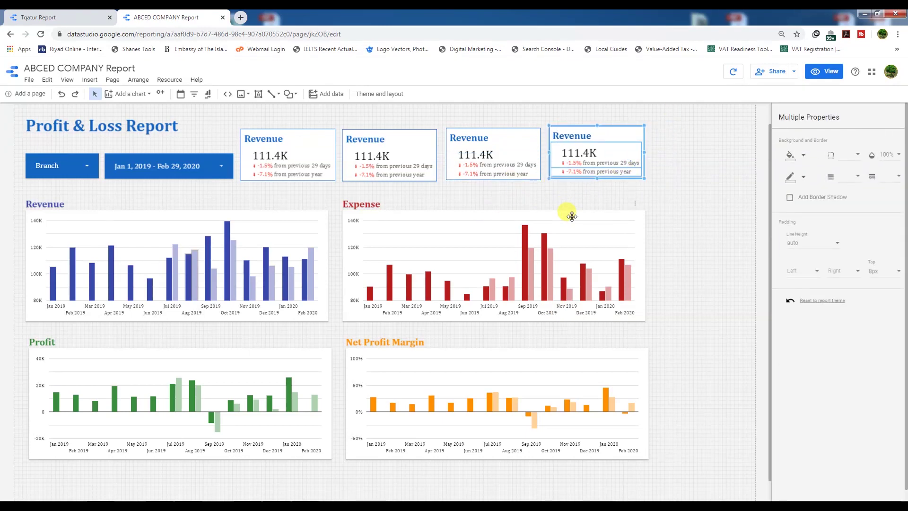
pyautogui.moveTo(486, 112); pyautogui.dragTo(457, 189)
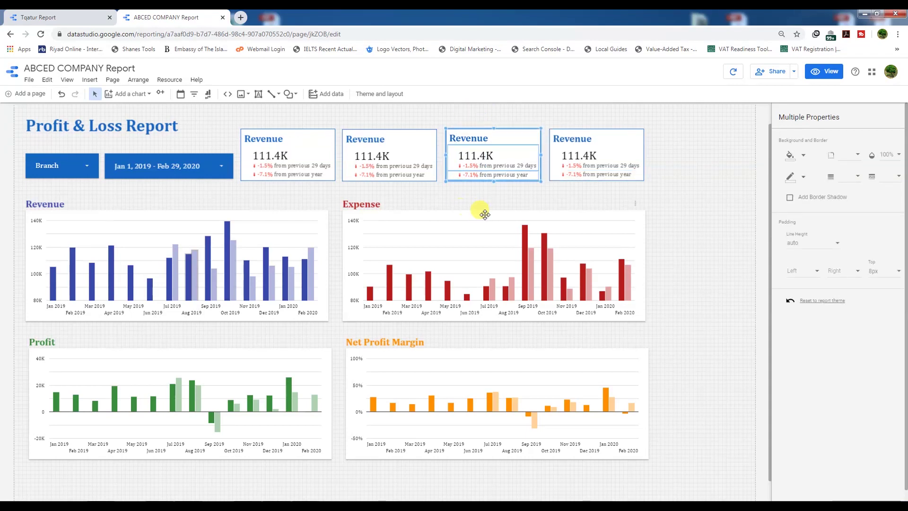
# Step: Retitle the three copied cards, in order, as "Expense", "Net Profit" and "Net Profit Margin"
pyautogui.click(365, 140)
pyautogui.moveTo(384, 138); pyautogui.dragTo(348, 138)
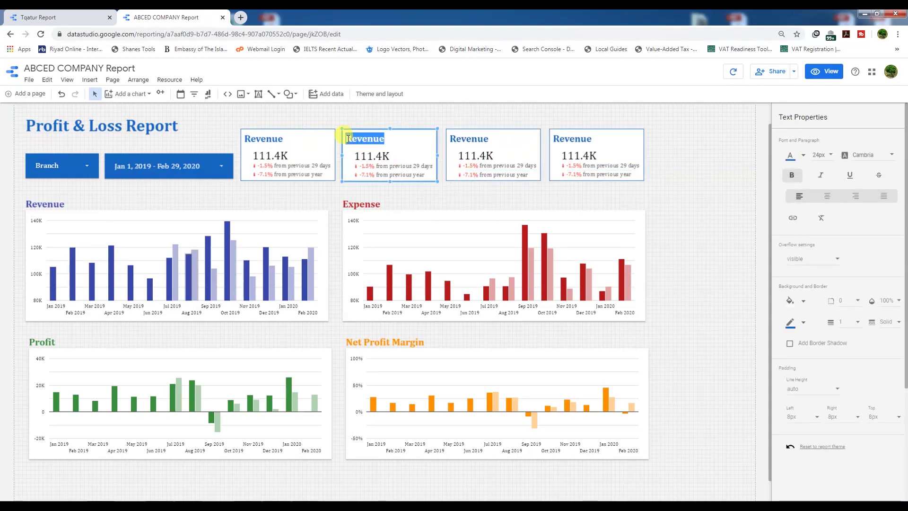
pyautogui.write('Expense')
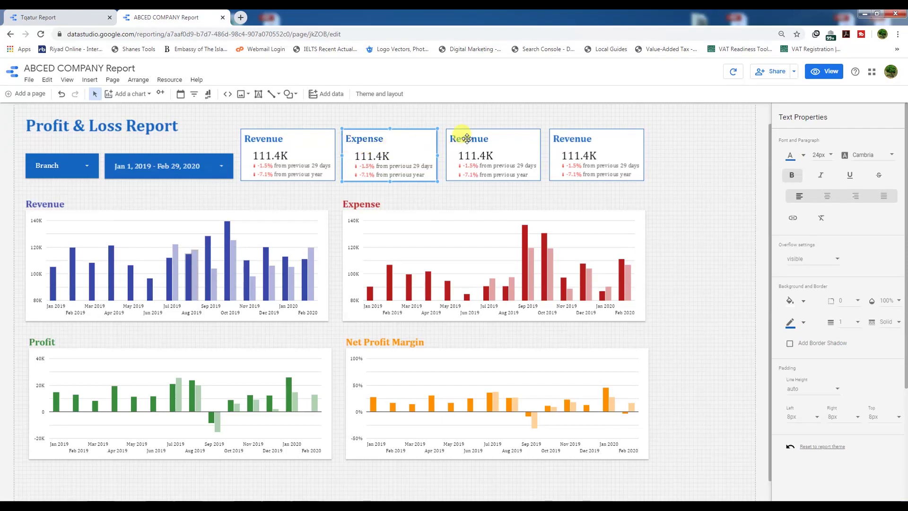
pyautogui.click(465, 138)
pyautogui.moveTo(489, 138); pyautogui.dragTo(449, 137)
pyautogui.write('Net Profit')
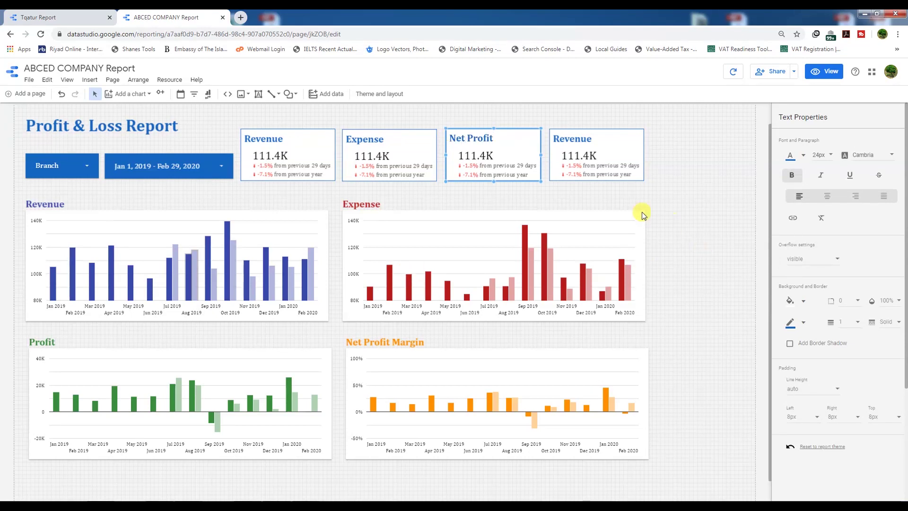
pyautogui.click(575, 139)
pyautogui.click(576, 139)
pyautogui.doubleClick(577, 139)
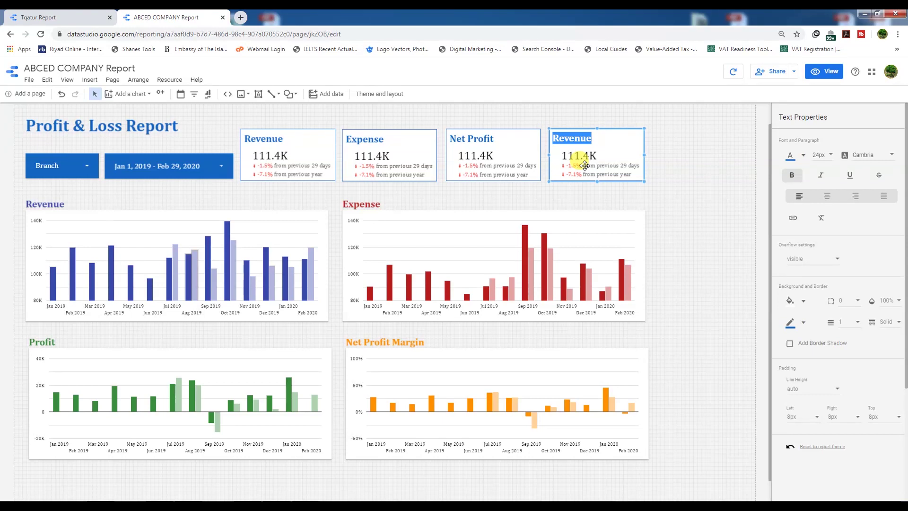
pyautogui.write('Net Profit Margin')
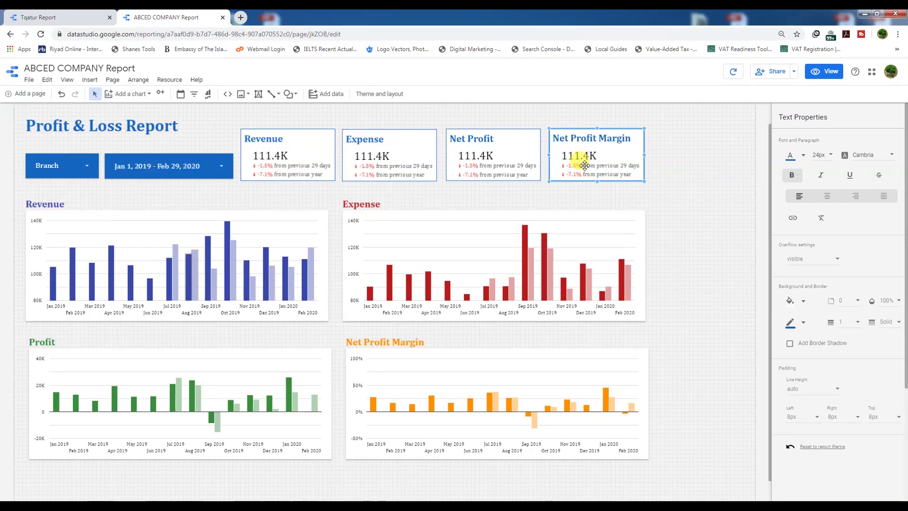
# Step: Replace the Revenue metric with Expenses in both the previous-period and previous-year scorecards of the Expense card
pyautogui.click(371, 159)
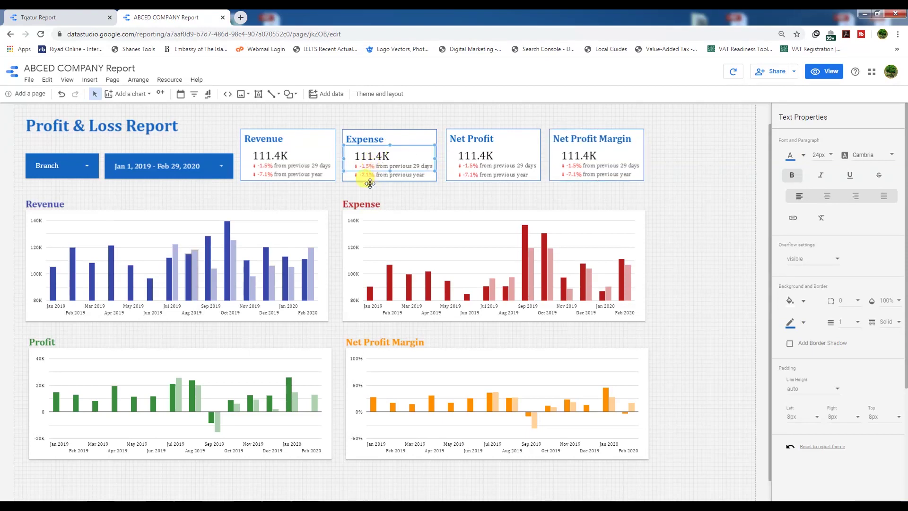
pyautogui.click(379, 176)
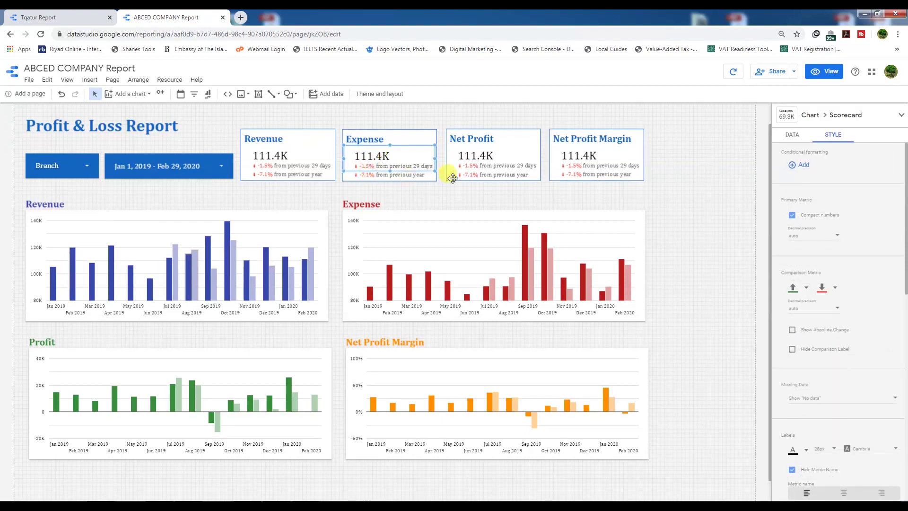
pyautogui.click(792, 136)
pyautogui.moveTo(866, 204); pyautogui.dragTo(810, 231)
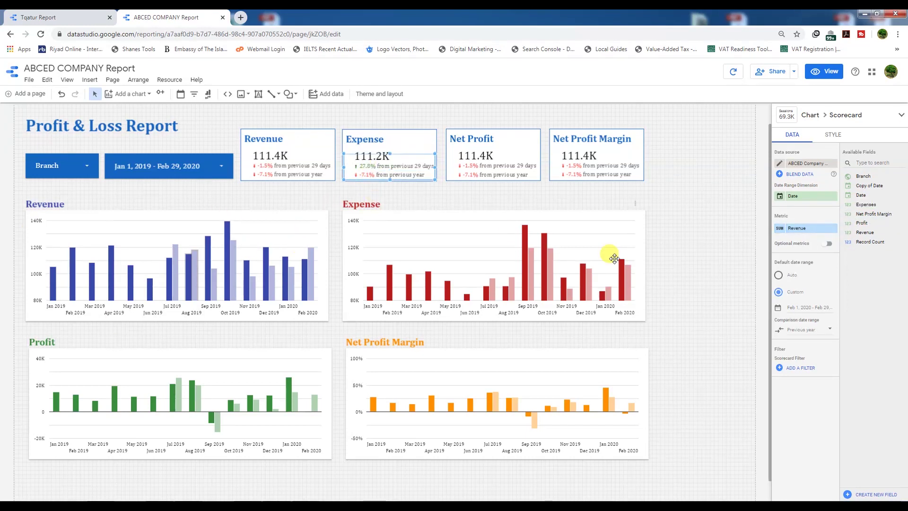
pyautogui.moveTo(866, 204); pyautogui.dragTo(808, 230)
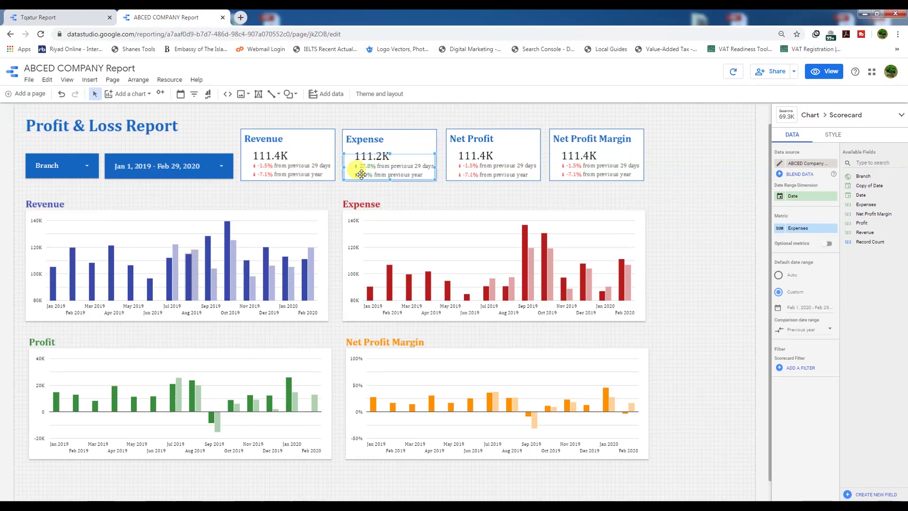
pyautogui.click(415, 194)
# Step: Set the Expense card's previous-period scorecard to show positive changes in red and negative changes in green
pyautogui.click(379, 162)
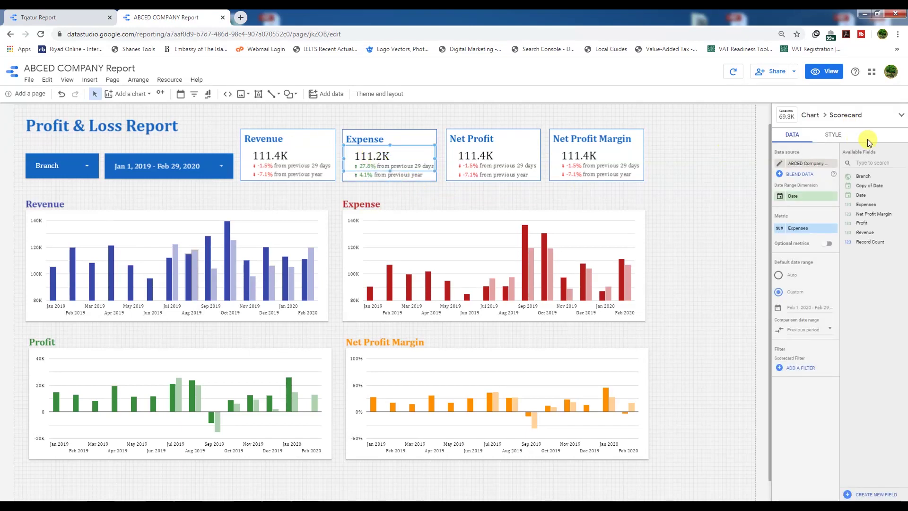
pyautogui.click(833, 136)
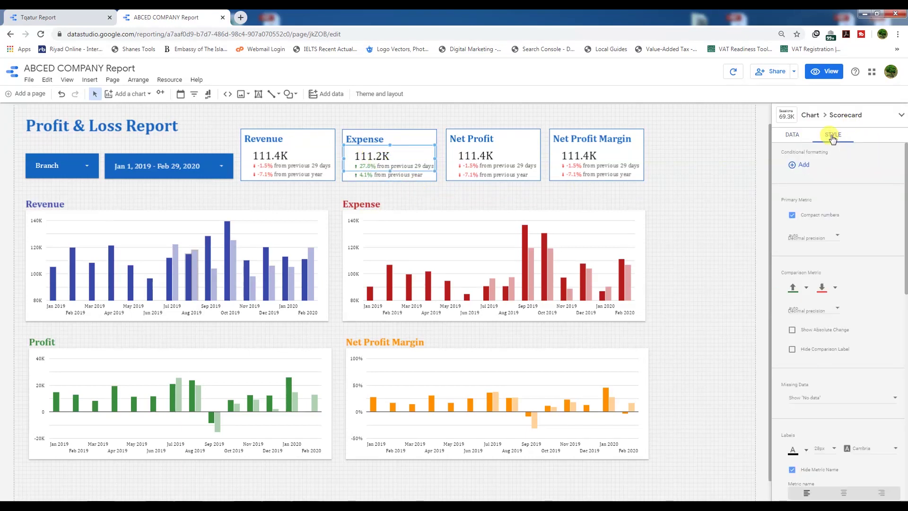
pyautogui.click(805, 290)
pyautogui.click(796, 332)
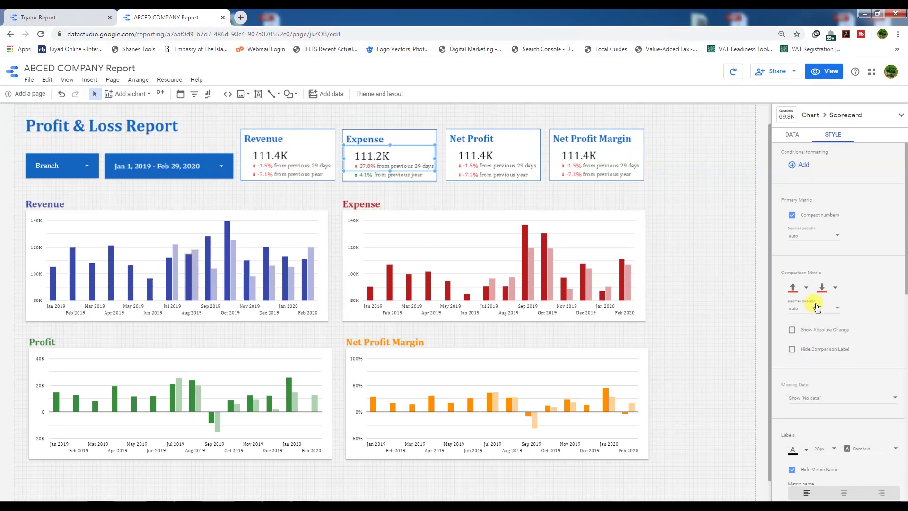
pyautogui.click(836, 288)
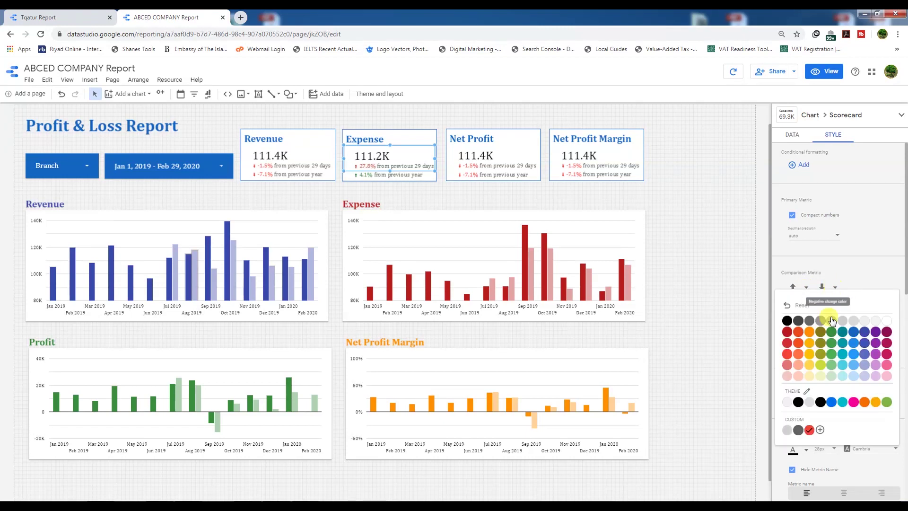
pyautogui.click(832, 333)
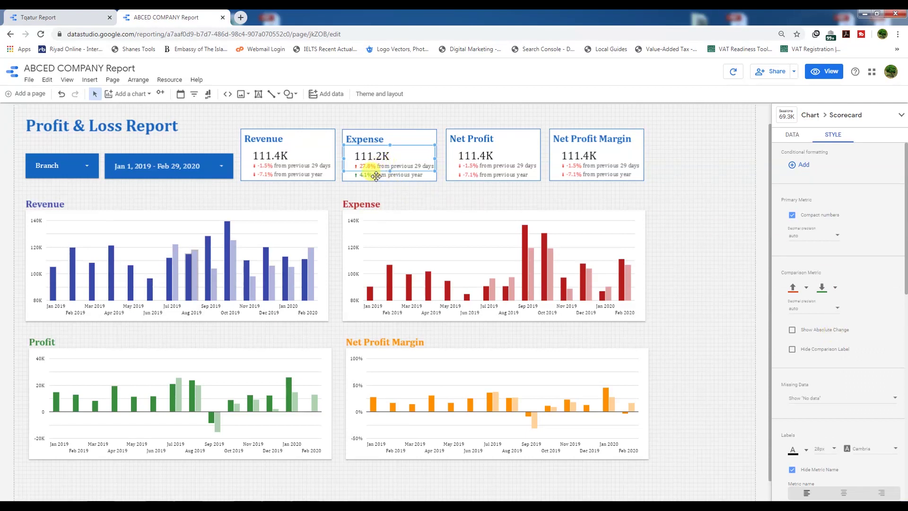
# Step: Set the Expense card's previous-year scorecard to show positive changes in red and negative changes in green
pyautogui.click(804, 288)
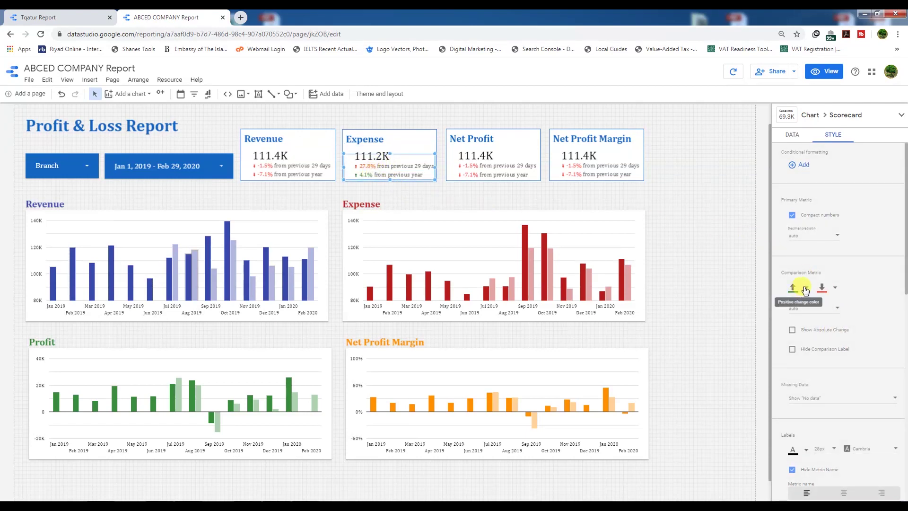
pyautogui.click(805, 289)
pyautogui.click(799, 331)
pyautogui.click(836, 288)
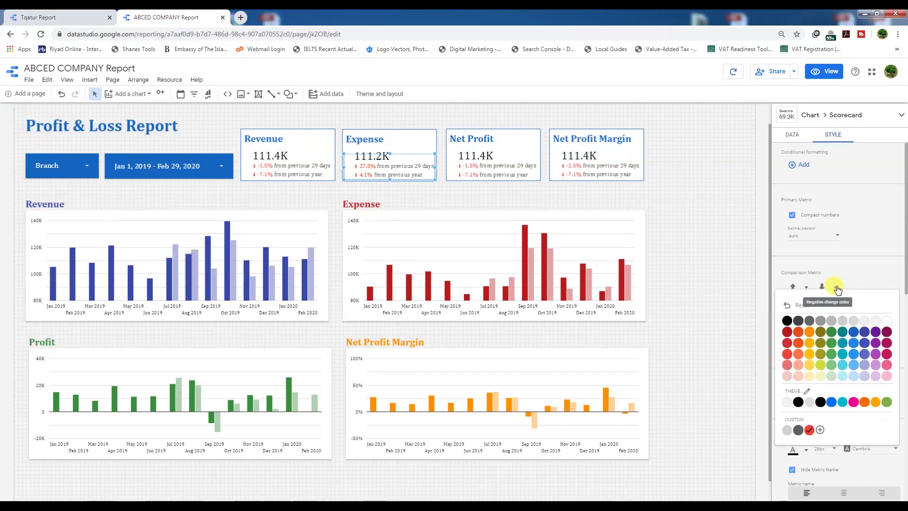
pyautogui.click(832, 333)
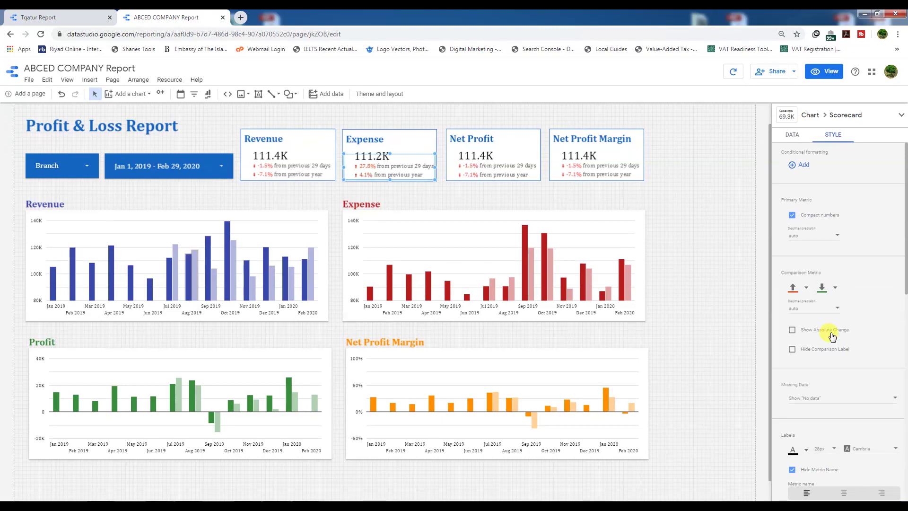
pyautogui.click(440, 187)
# Step: Replace the Revenue metric with Profit in both the previous-period and previous-year scorecards of the Net Profit card
pyautogui.click(474, 140)
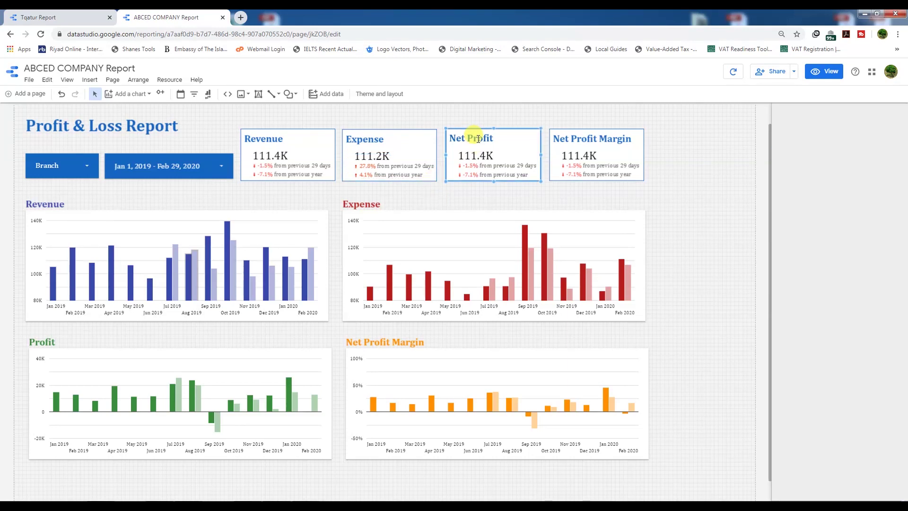
pyautogui.click(485, 155)
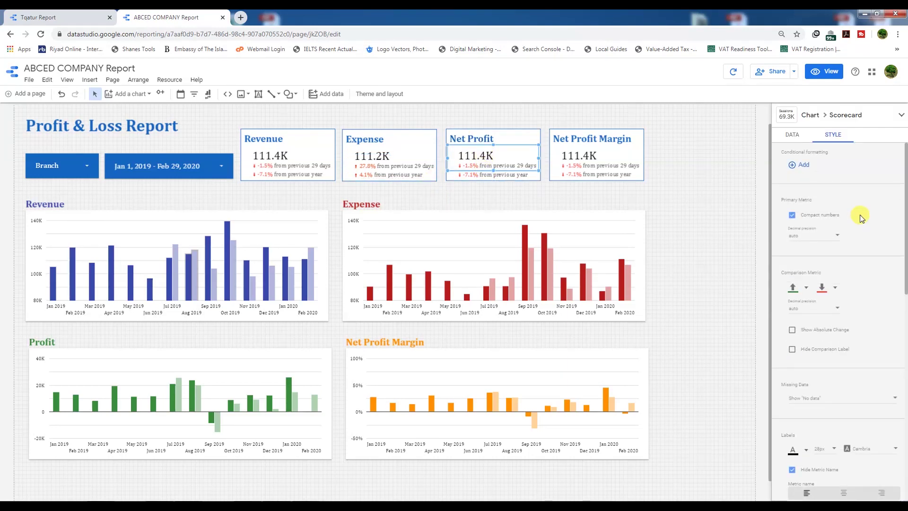
pyautogui.click(789, 136)
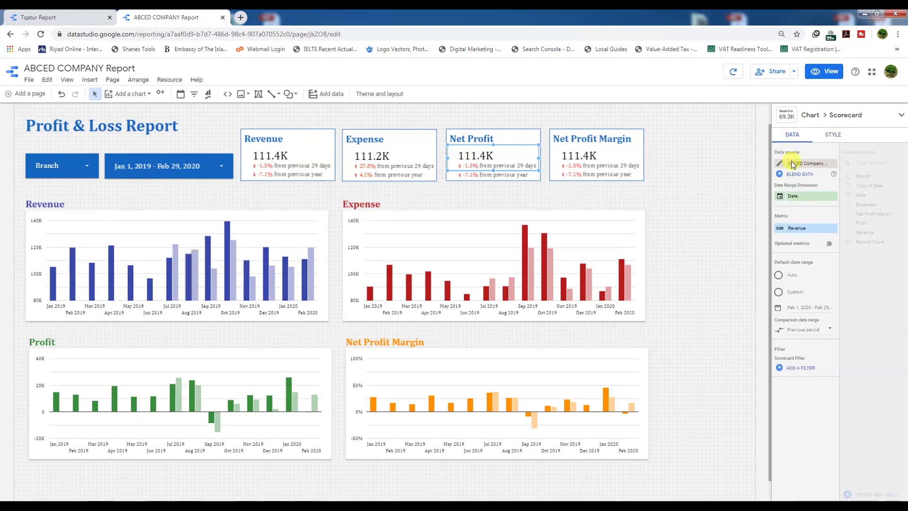
pyautogui.moveTo(862, 223); pyautogui.dragTo(805, 228)
pyautogui.hotkey('ctrl', 'z')
pyautogui.moveTo(863, 226); pyautogui.dragTo(808, 234)
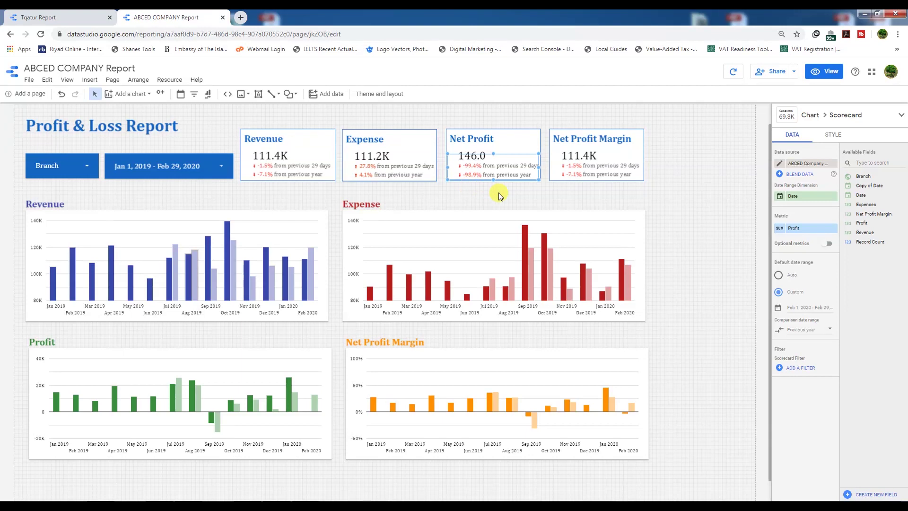
# Step: Replace the Revenue metric with Net Profit Margin in both comparison scorecards of the Net Profit Margin card
pyautogui.click(599, 166)
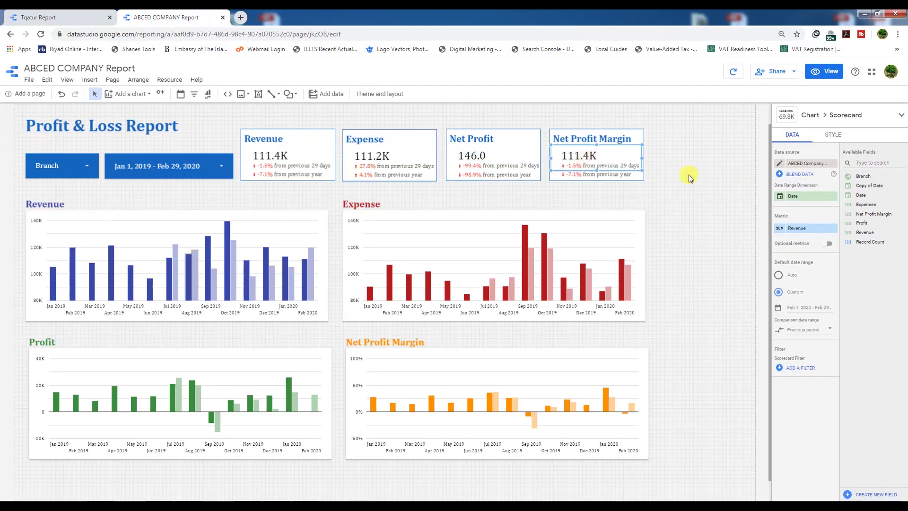
pyautogui.moveTo(874, 214); pyautogui.dragTo(807, 228)
pyautogui.click(574, 175)
pyautogui.moveTo(872, 216); pyautogui.dragTo(809, 235)
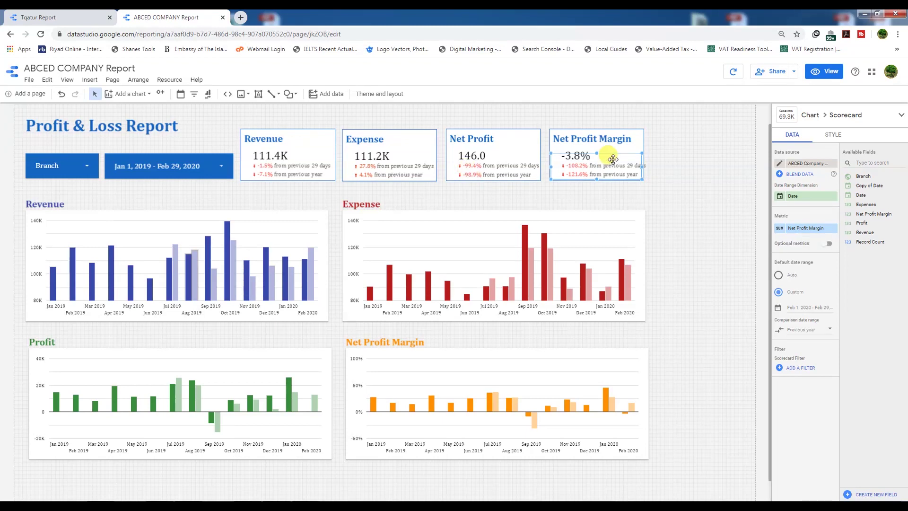
# Step: Show the comparisons as absolute change in both the previous-period and previous-year scorecards of the Net Profit Margin card
pyautogui.click(578, 155)
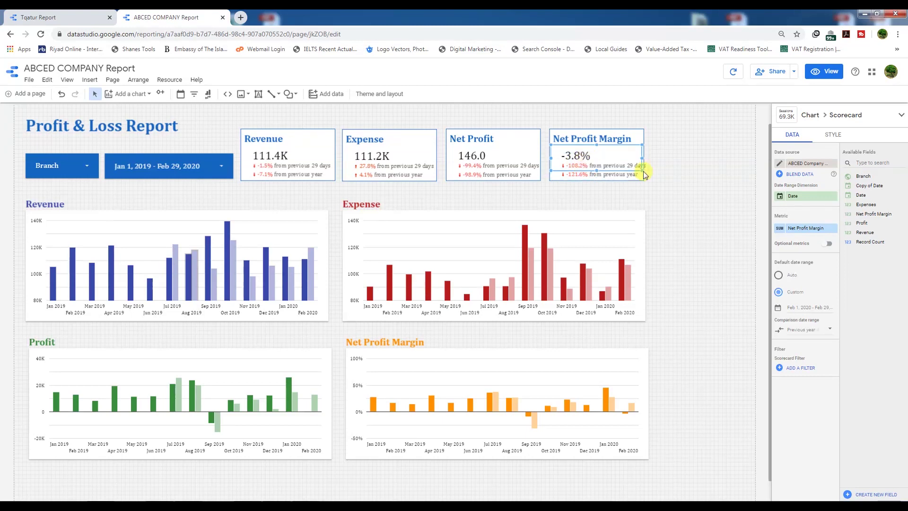
pyautogui.click(832, 134)
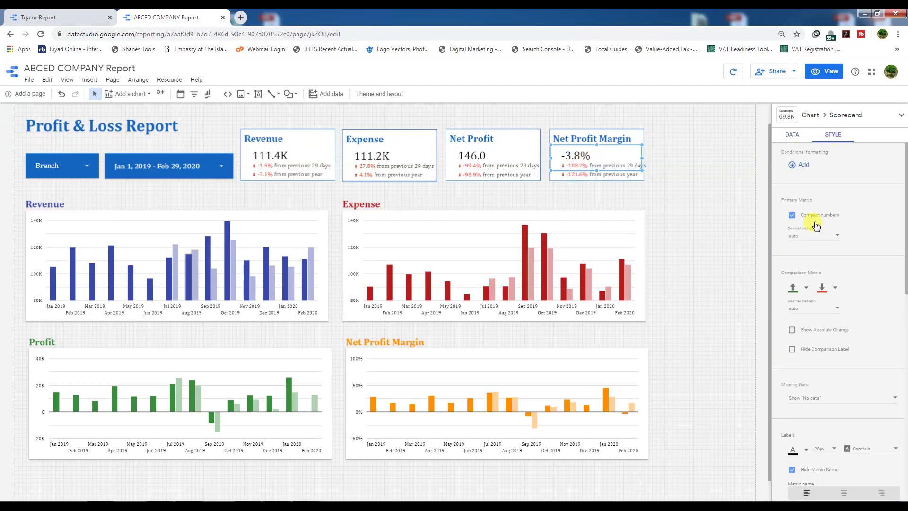
pyautogui.click(792, 330)
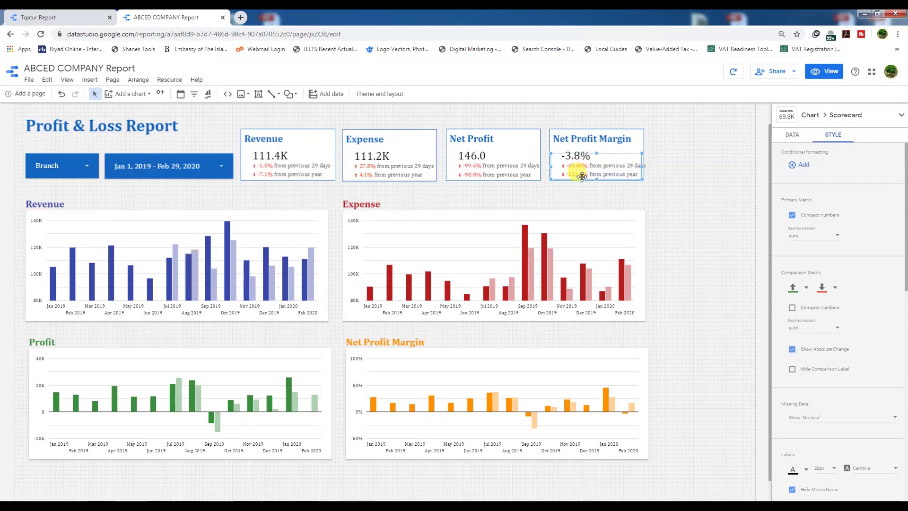
pyautogui.click(792, 349)
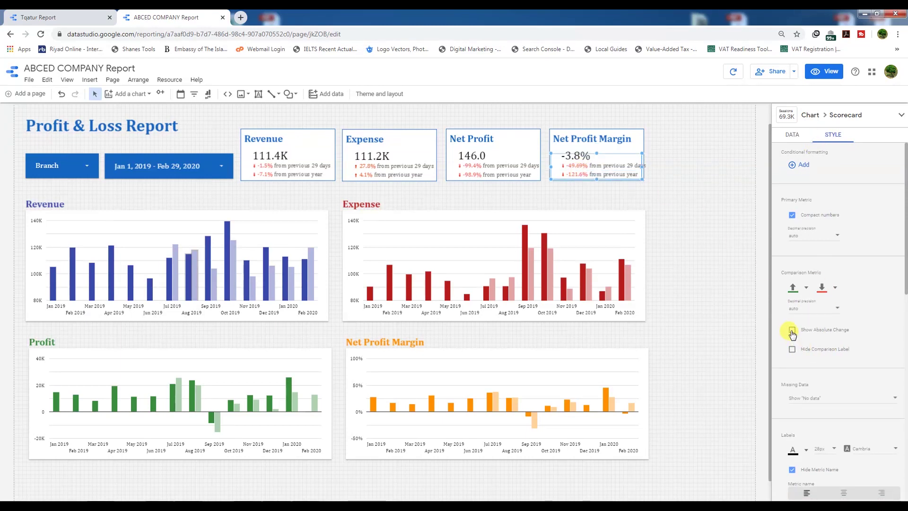
pyautogui.click(793, 330)
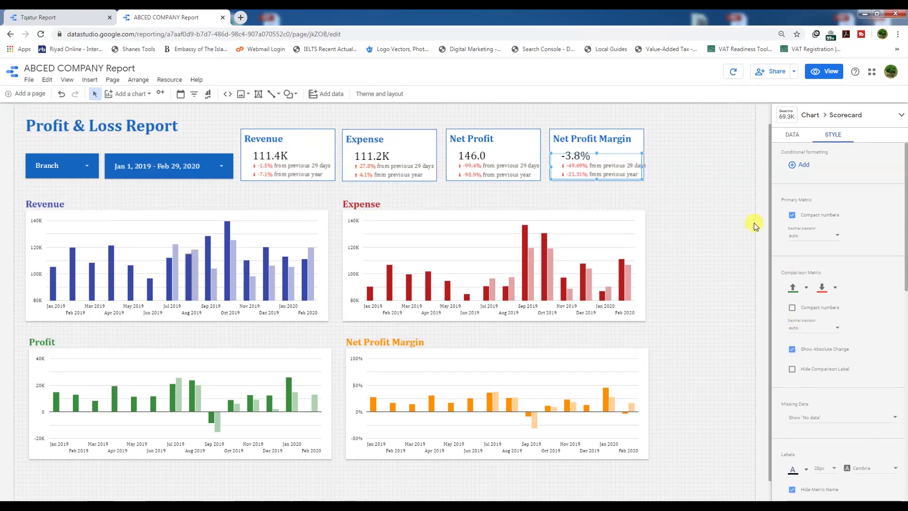
# Step: Widen the Net Profit Margin card's bordered box slightly so it encloses the full comparison text
pyautogui.click(660, 195)
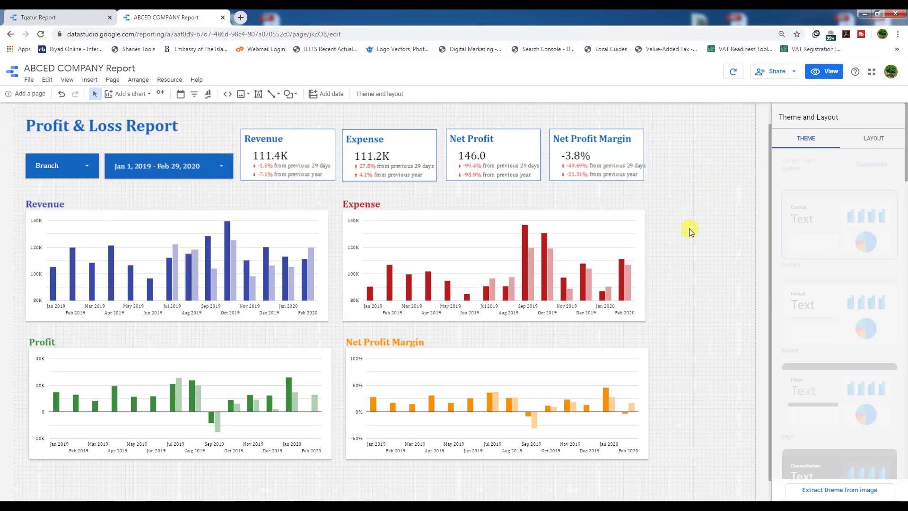
pyautogui.click(643, 150)
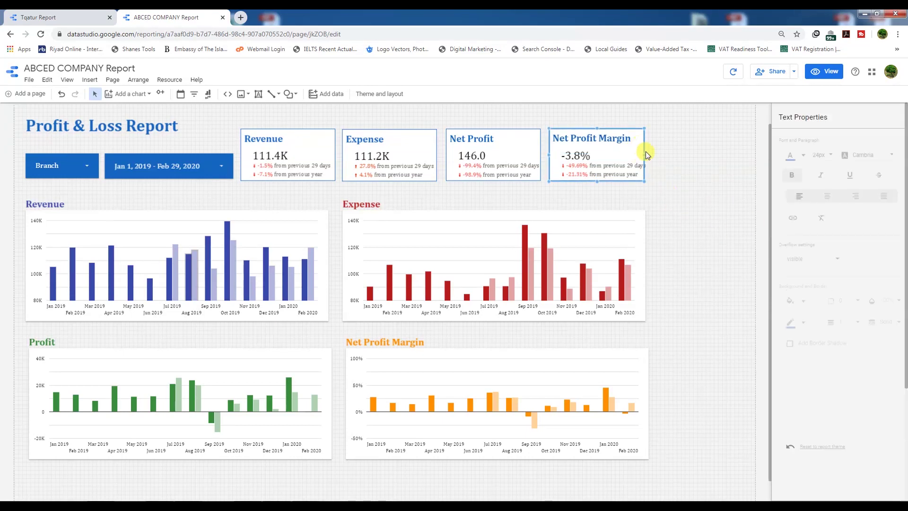
pyautogui.click(669, 188)
# Step: Open the Profit & Loss report in view mode and examine the Revenue chart's October 2019 figures
pyautogui.scroll(1, 243, 279)
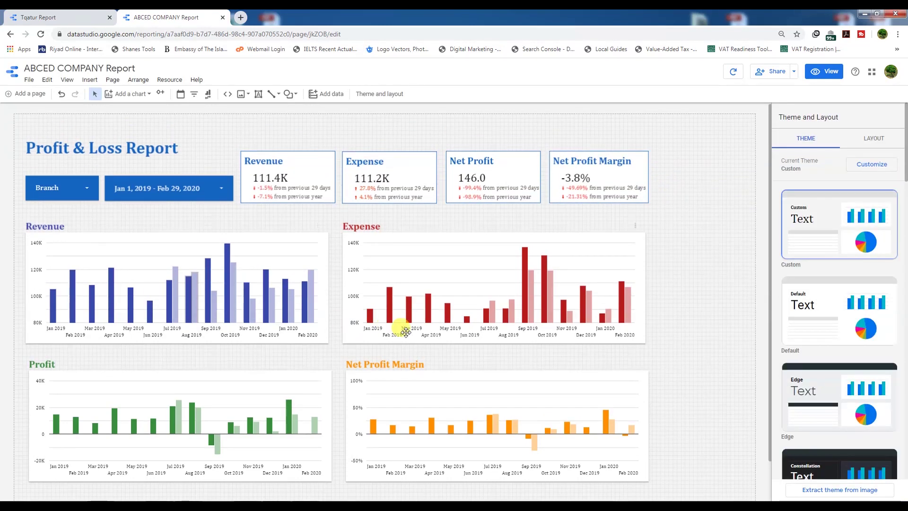
pyautogui.click(824, 72)
pyautogui.moveTo(285, 239)
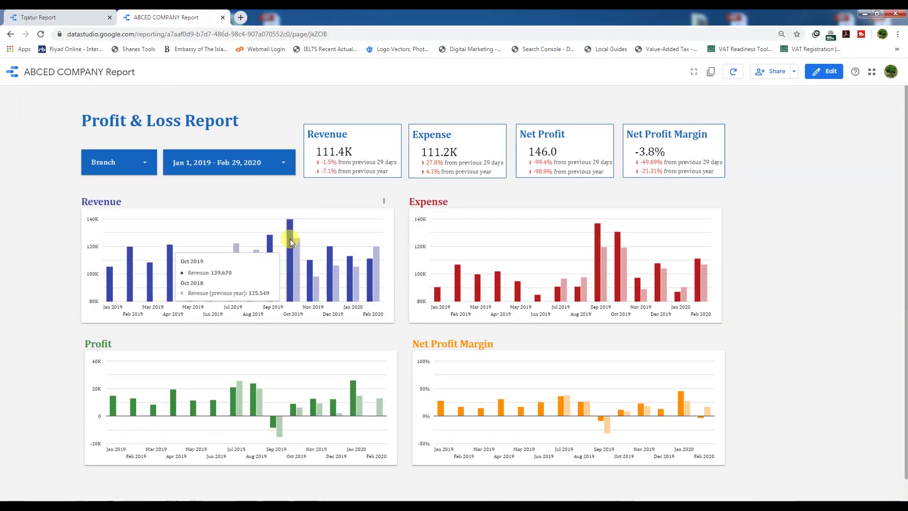